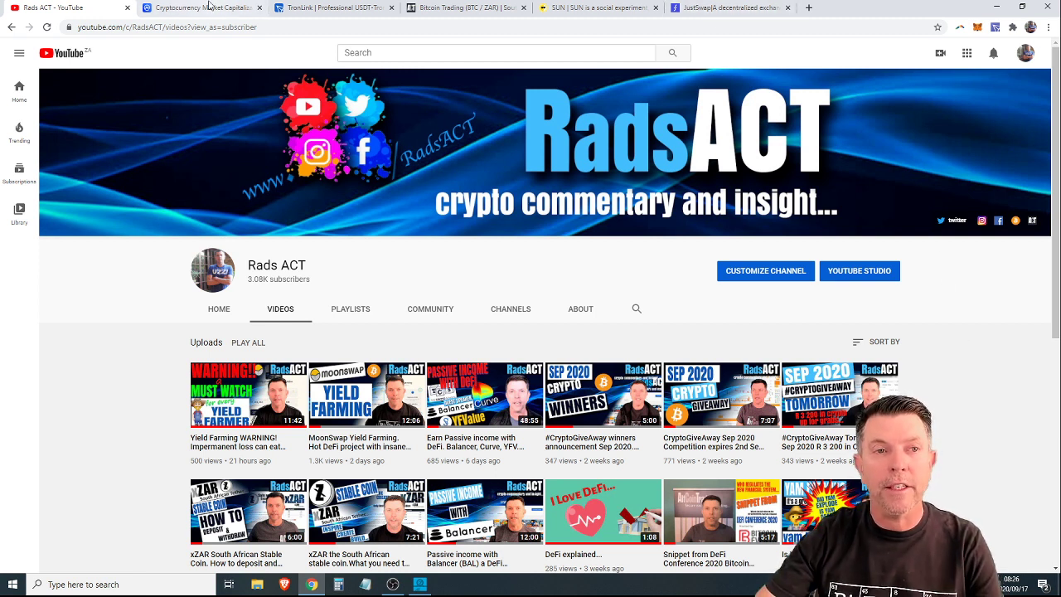
# - Scroll CoinMarketCap's top-100 list down to TRON at rank 15 and back, then return to SUN.io
pyautogui.click(201, 7)
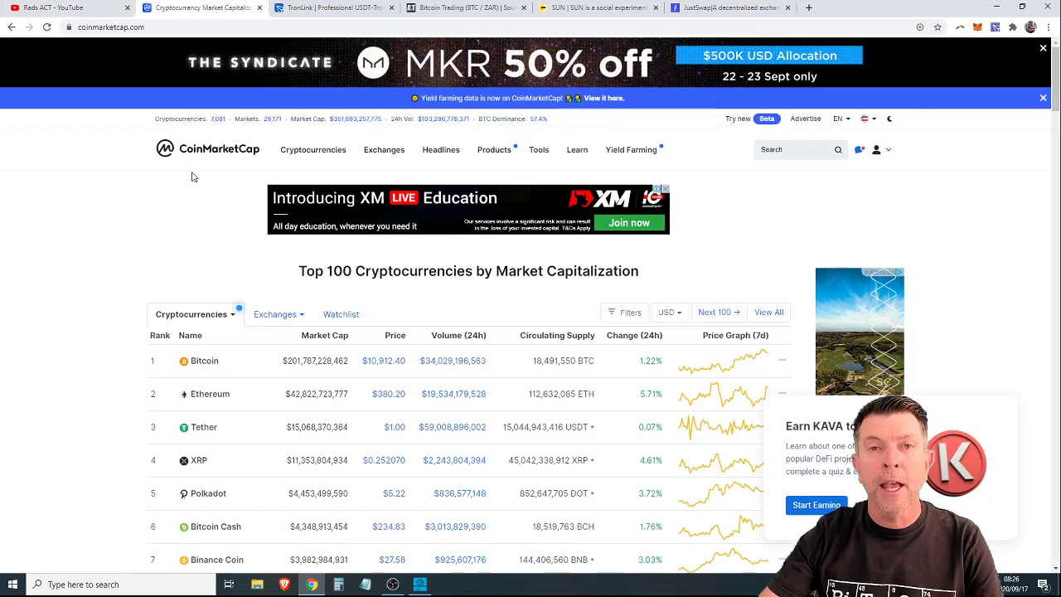
pyautogui.scroll(-3, 232, 208)
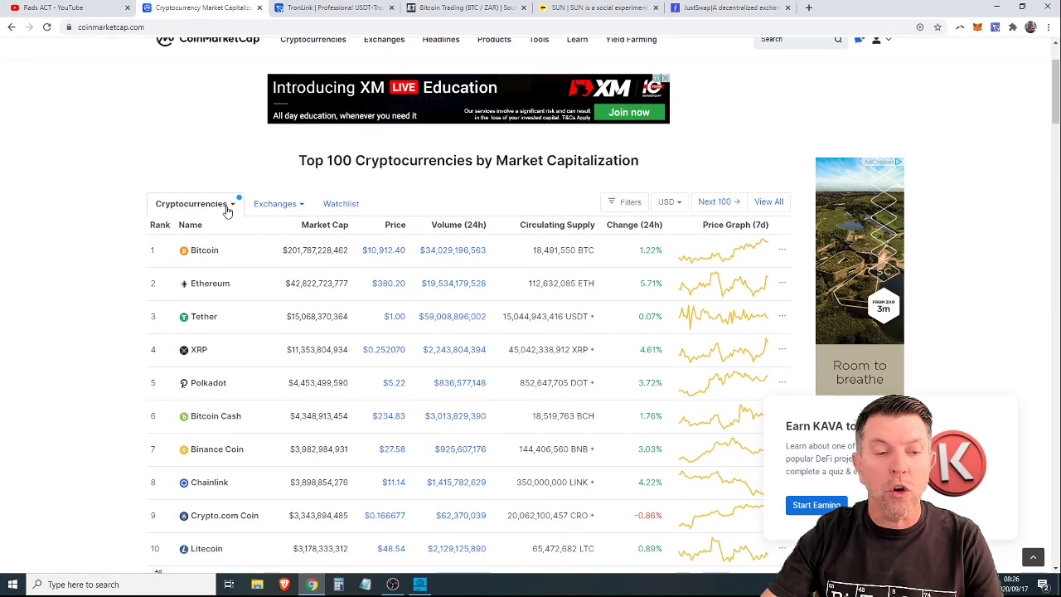
pyautogui.scroll(-3, 228, 211)
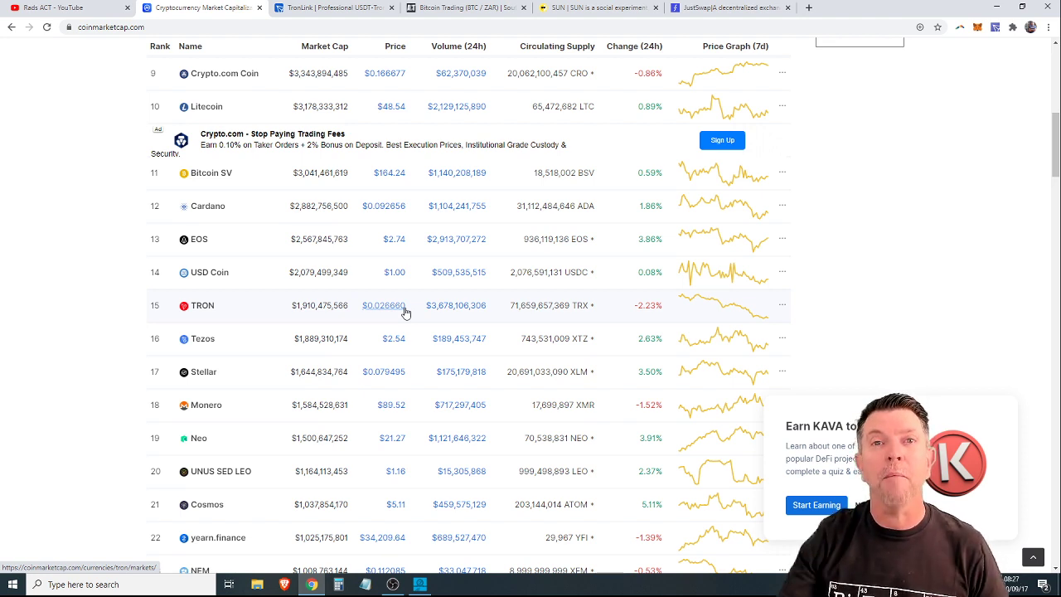
pyautogui.scroll(6, 395, 292)
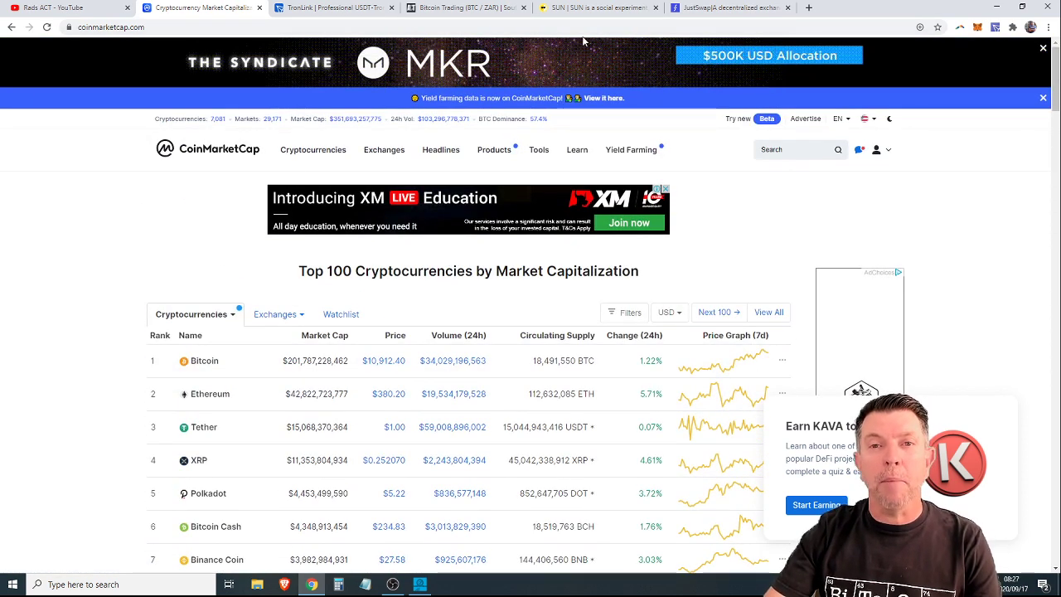
pyautogui.click(593, 9)
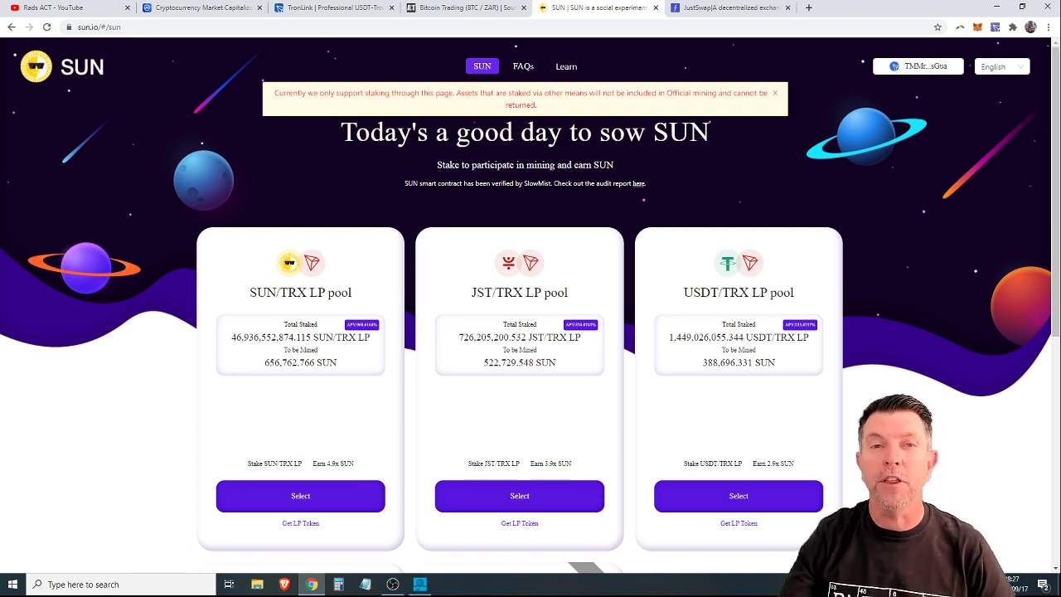
# - Glance at CoinMarketCap, then bring up the TronLink Wallet site at tronlink.org
pyautogui.click(203, 7)
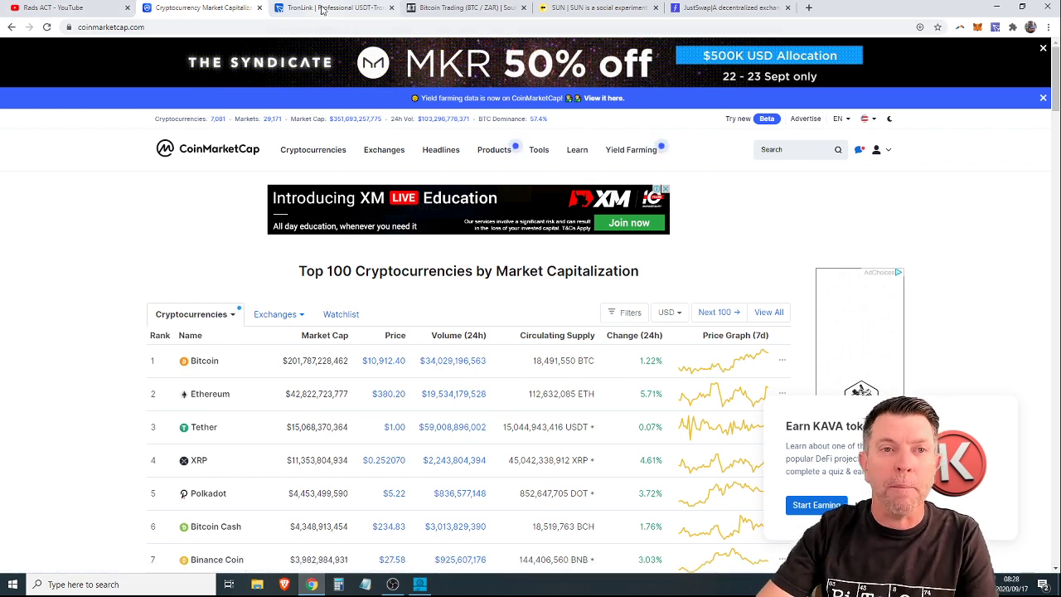
pyautogui.click(323, 10)
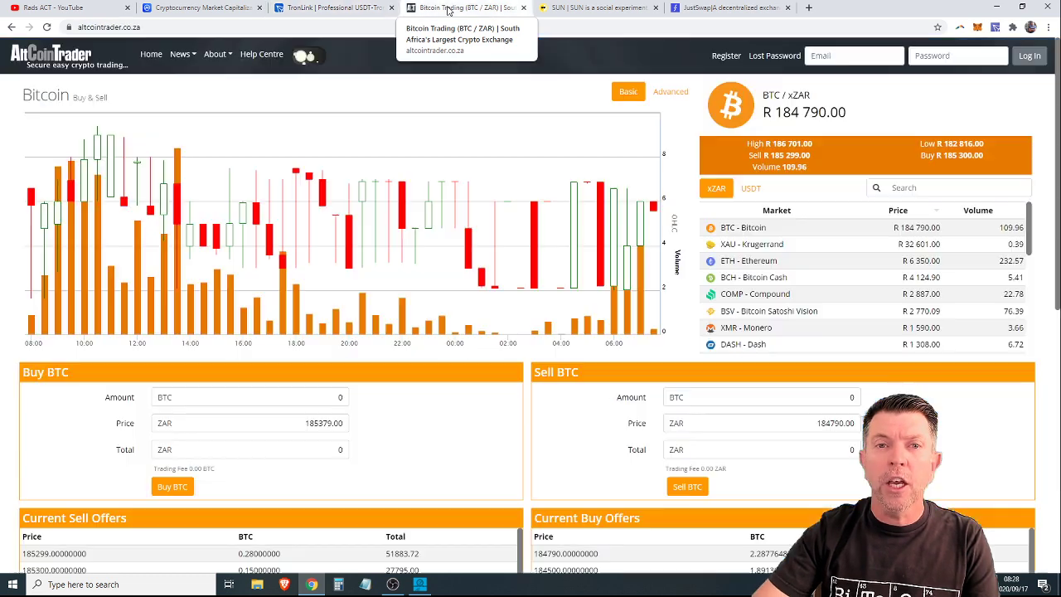
# - Switch to AltCoinTrader's BTC/ZAR page, quoting Bitcoin at R 184 790.00
pyautogui.click(448, 10)
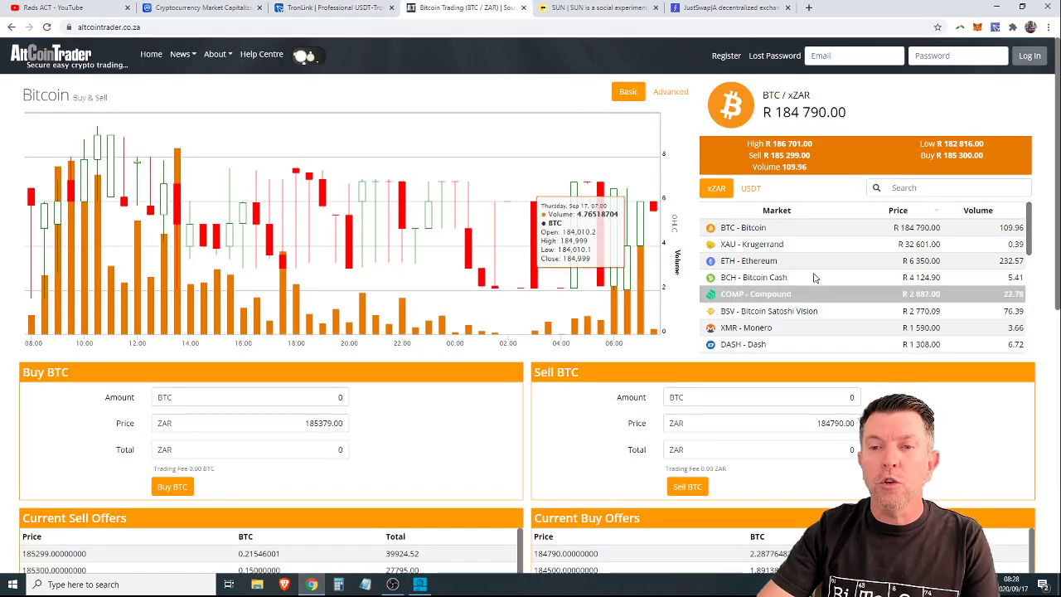
# - Find TRX - TRON in AltCoinTrader's market list, highlight its R 0.4460 price, then return to TronLink
pyautogui.scroll(-5, 837, 261)
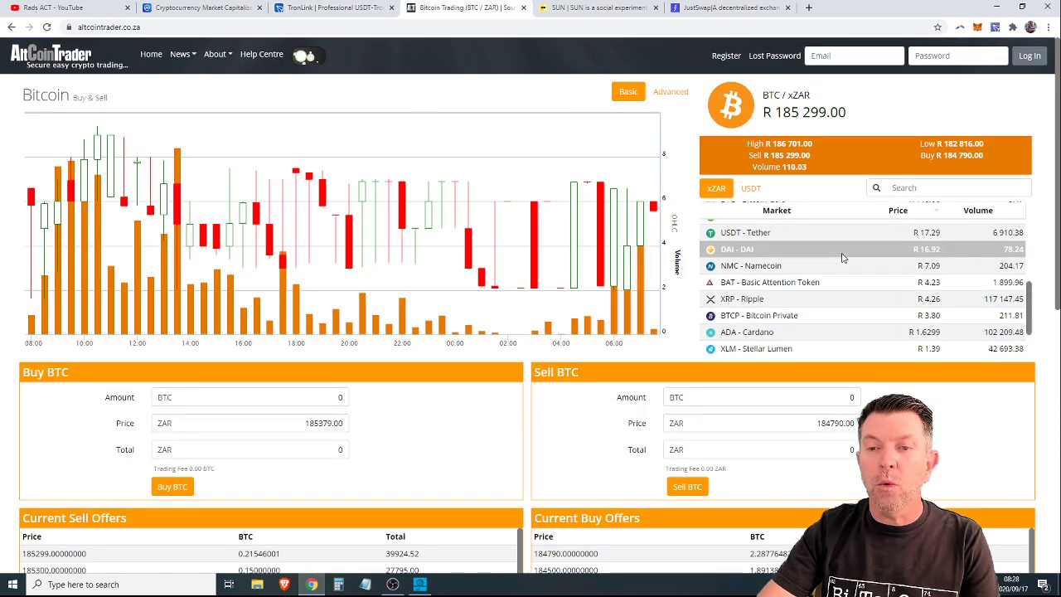
pyautogui.scroll(-2, 842, 258)
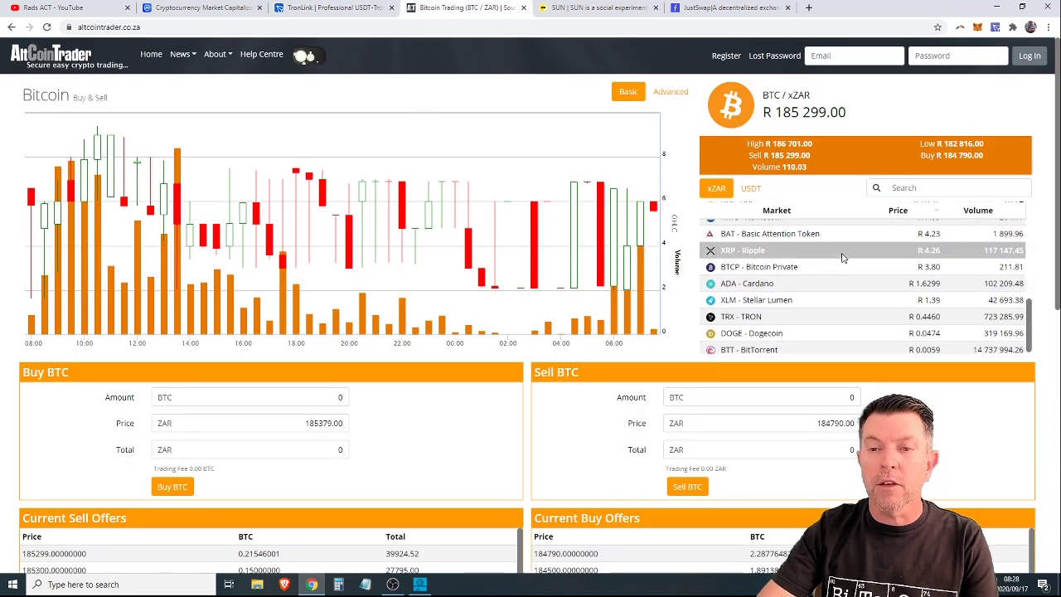
pyautogui.click(747, 315)
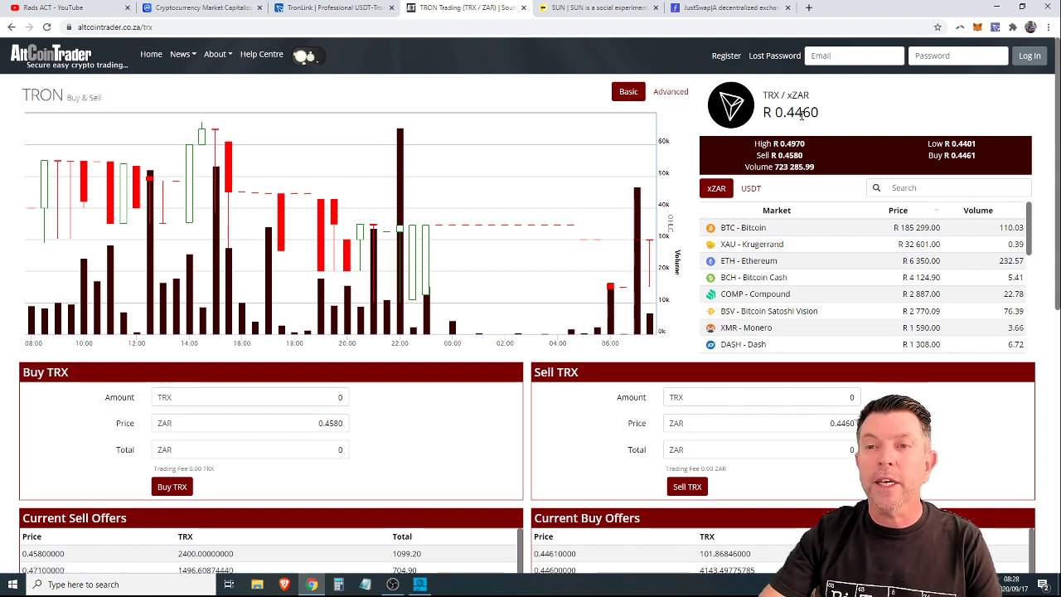
pyautogui.moveTo(790, 112); pyautogui.dragTo(818, 113)
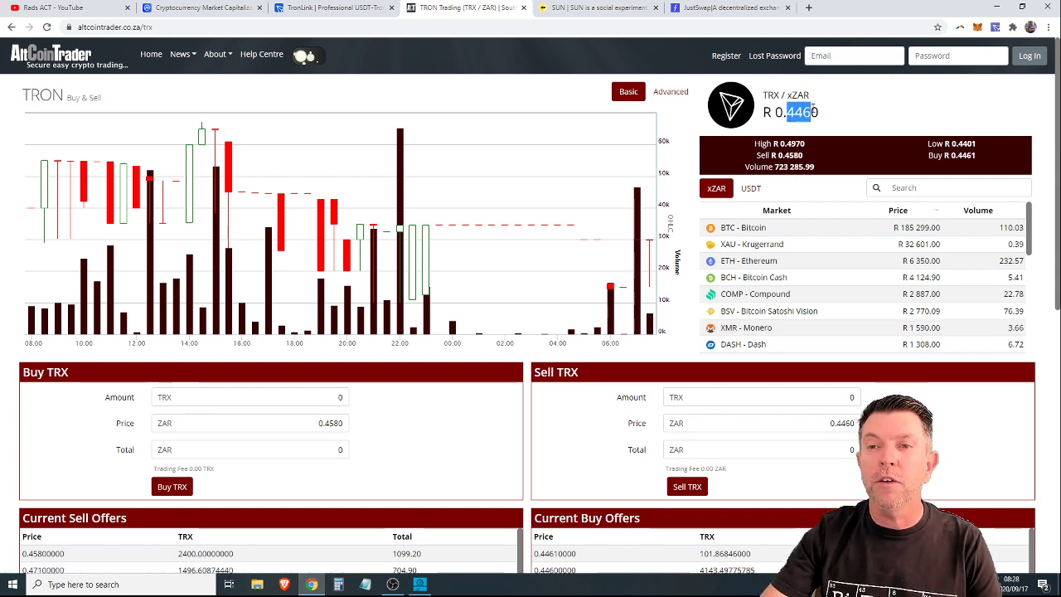
pyautogui.click(864, 110)
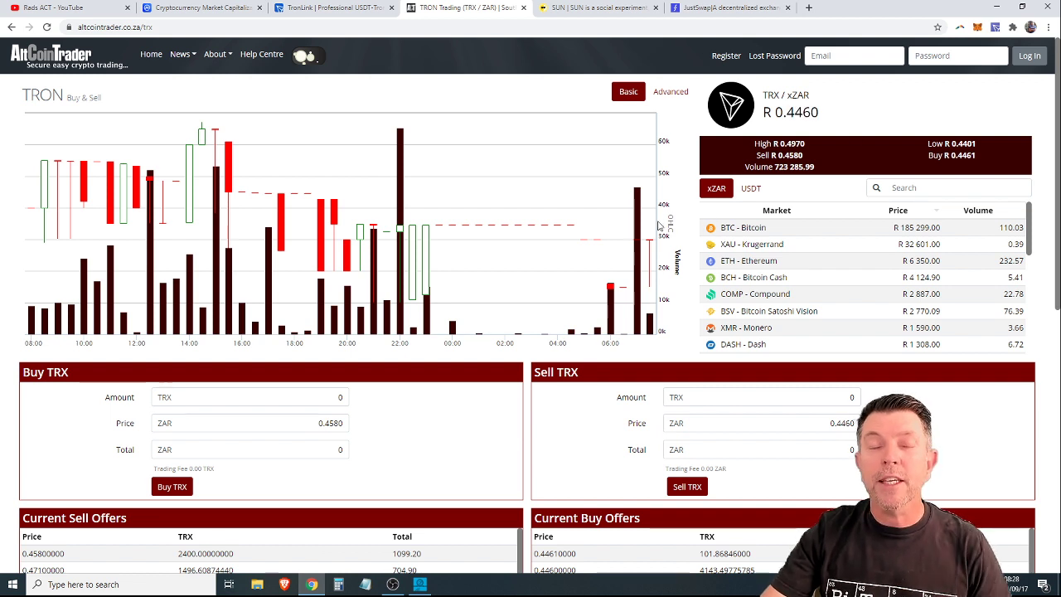
pyautogui.click(336, 8)
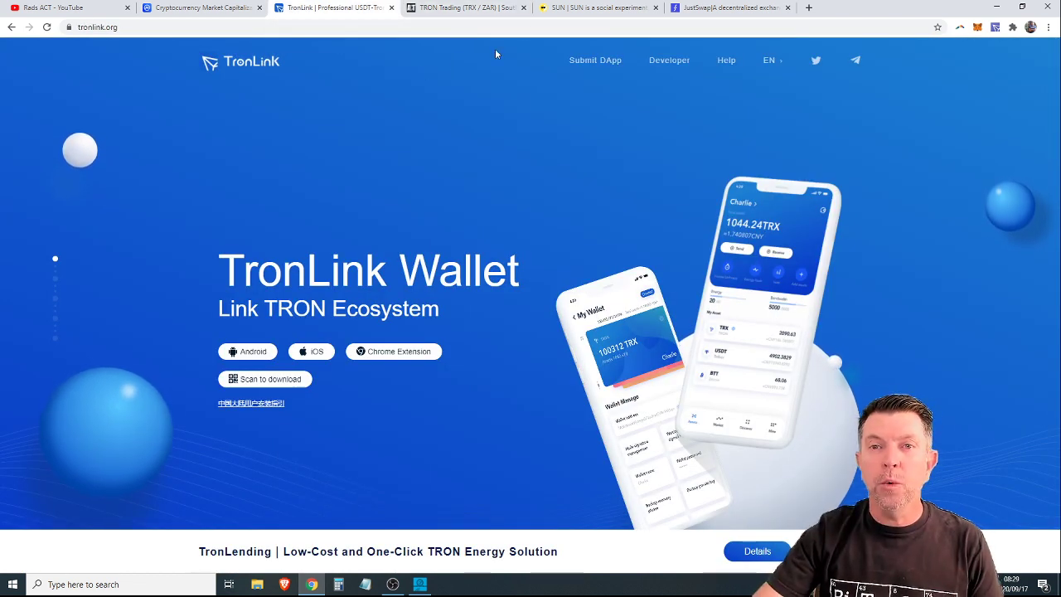
# - Return to SUN.io's staking page and highlight the SUN/TRX LP and USDT/TRX LP pool titles
pyautogui.click(582, 7)
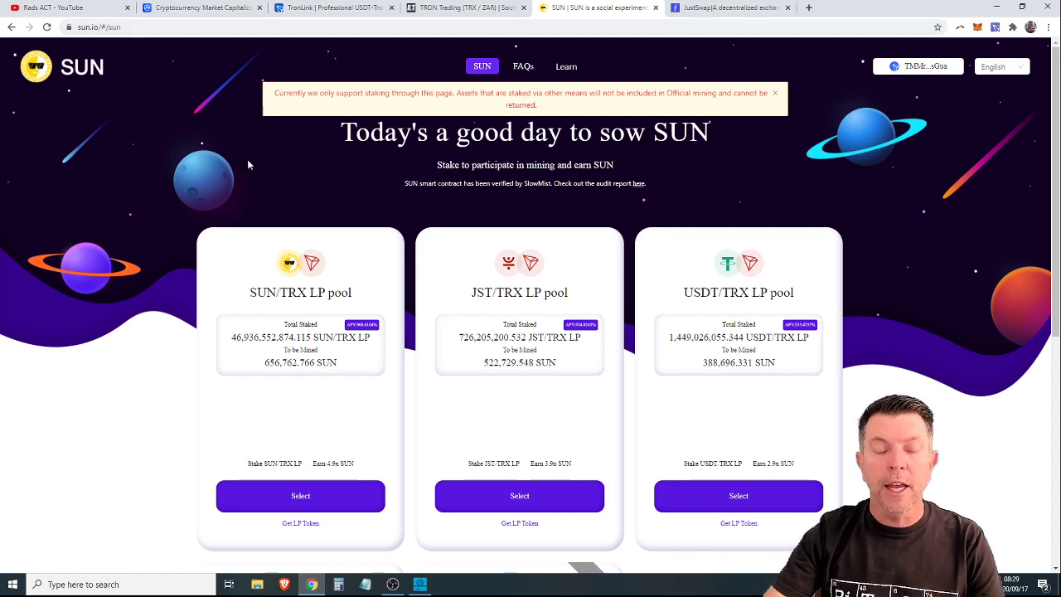
pyautogui.scroll(-3, 247, 162)
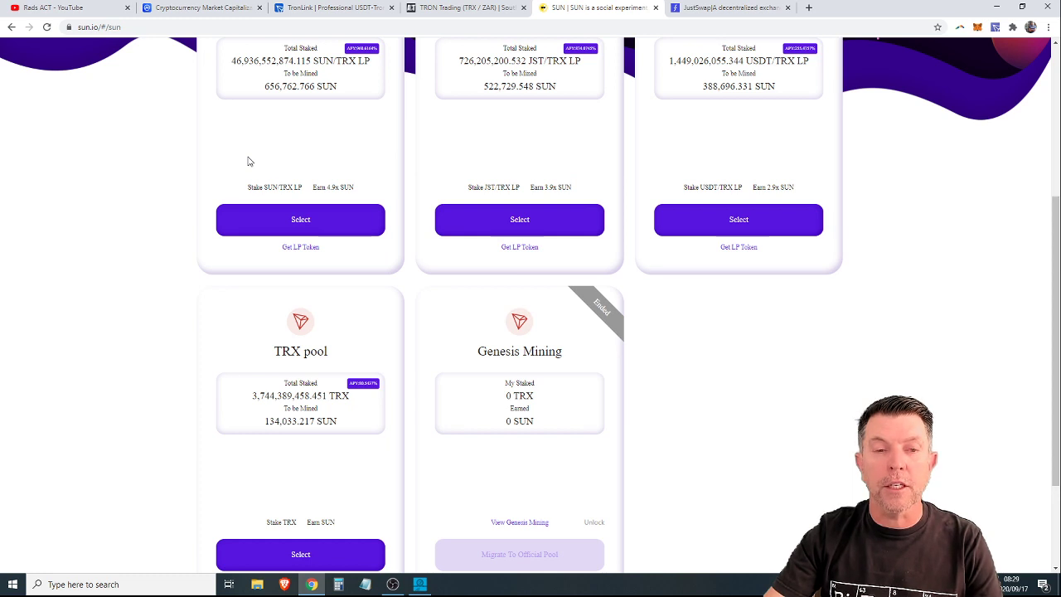
pyautogui.scroll(3, 247, 161)
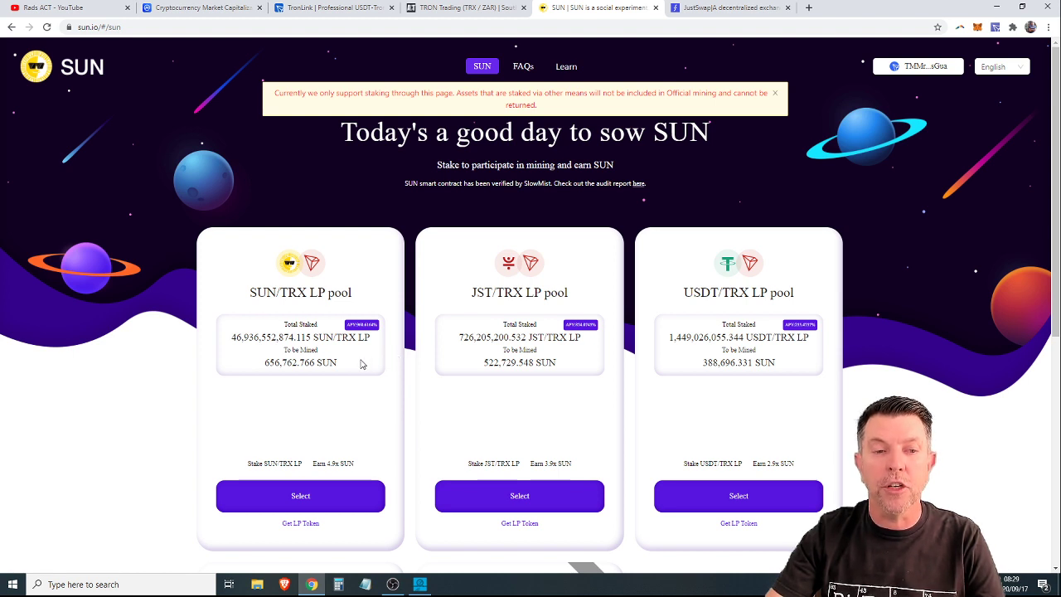
pyautogui.doubleClick(318, 292)
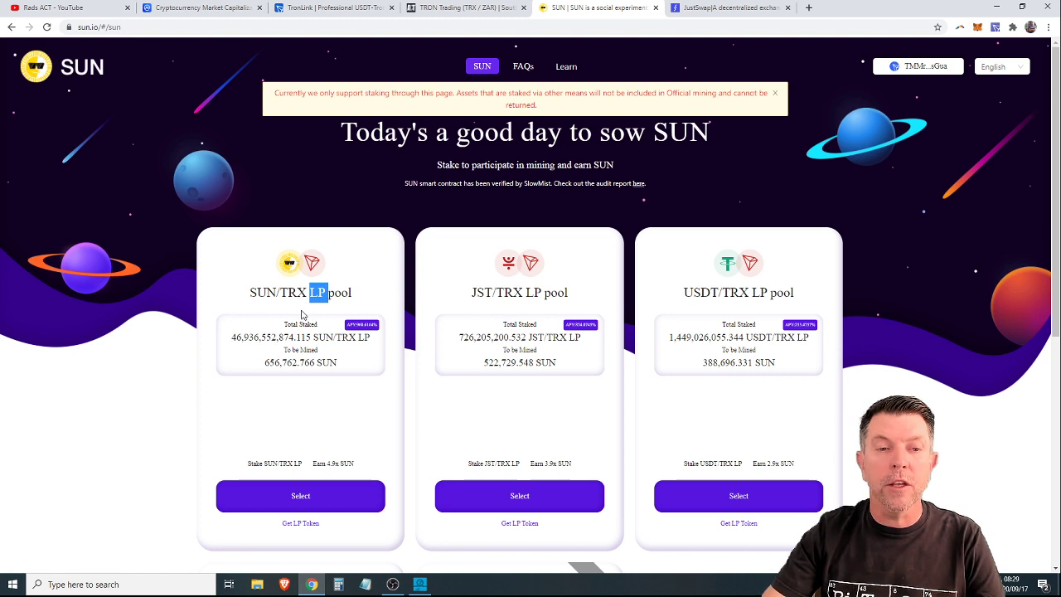
pyautogui.moveTo(252, 292); pyautogui.dragTo(307, 289)
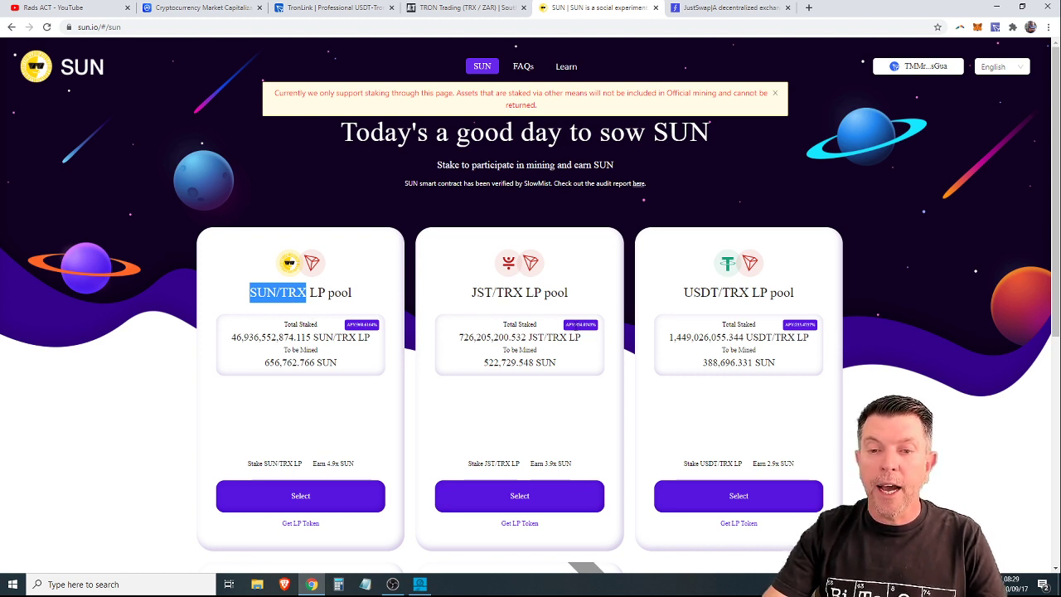
pyautogui.scroll(-2, 829, 327)
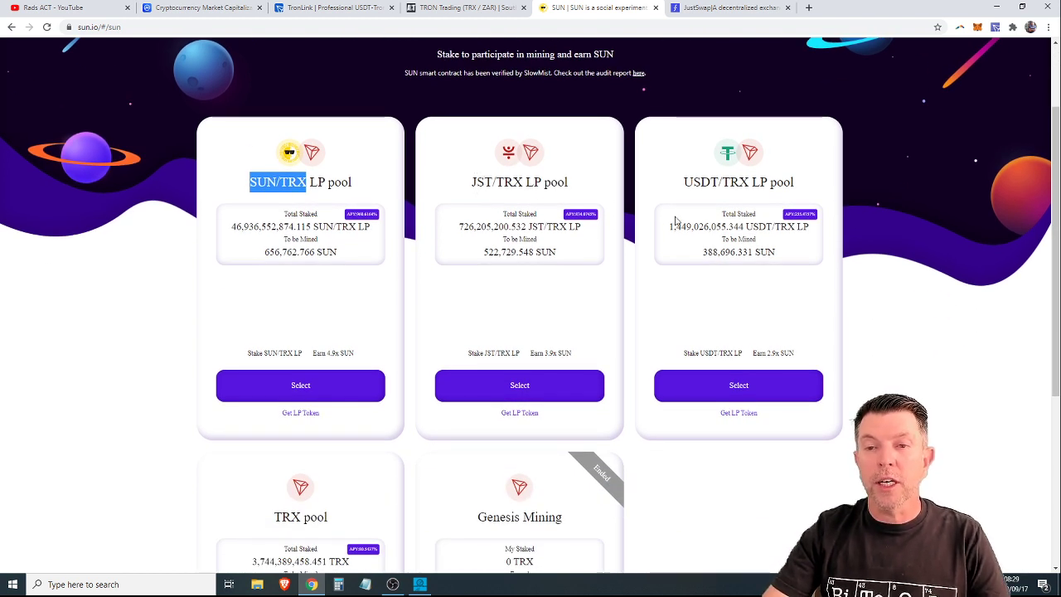
pyautogui.moveTo(687, 182); pyautogui.dragTo(711, 183)
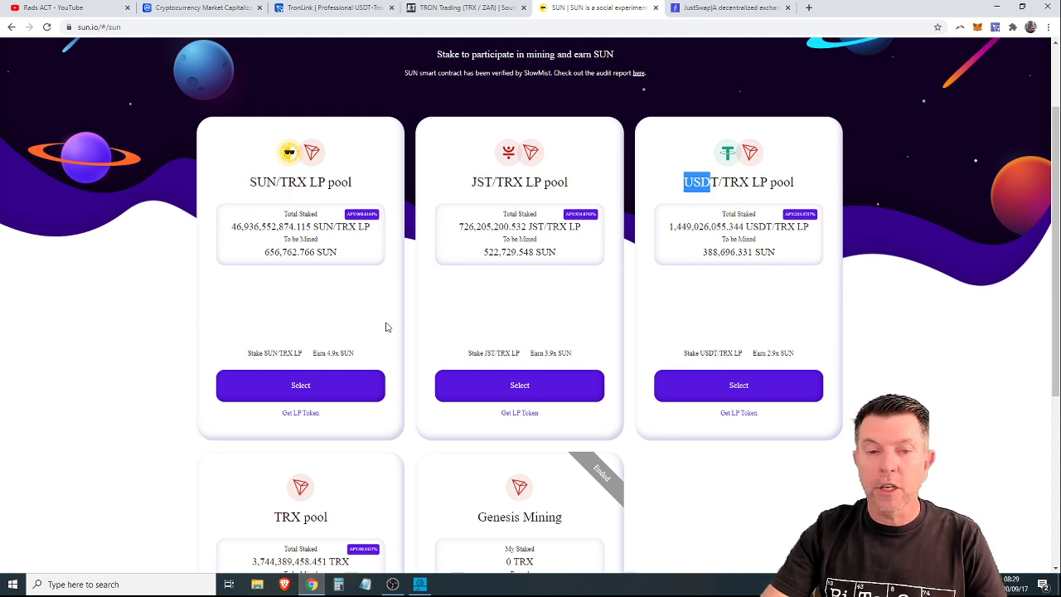
pyautogui.scroll(-3, 588, 285)
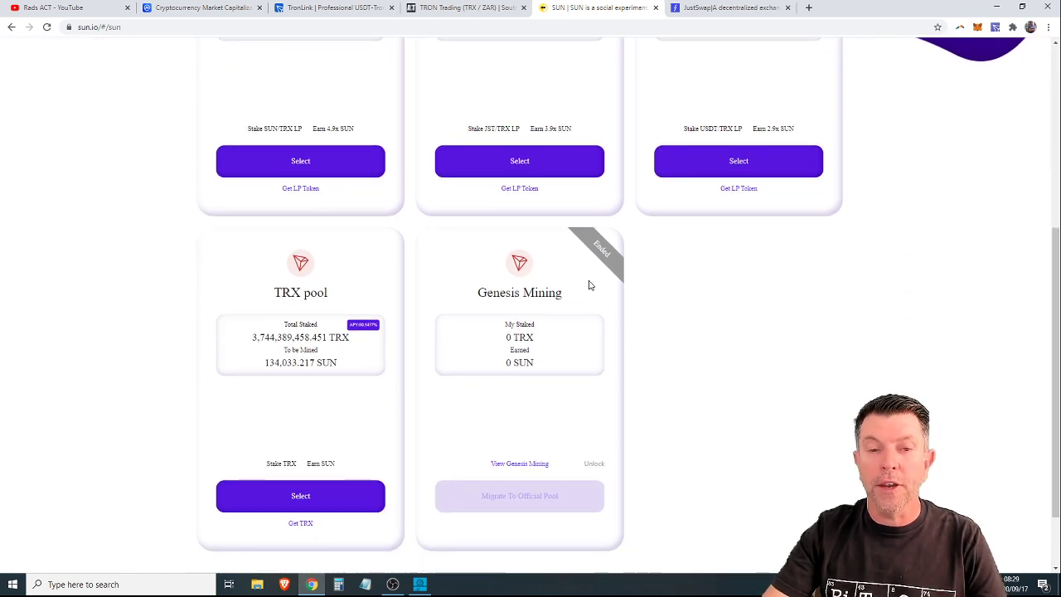
pyautogui.scroll(-1, 589, 285)
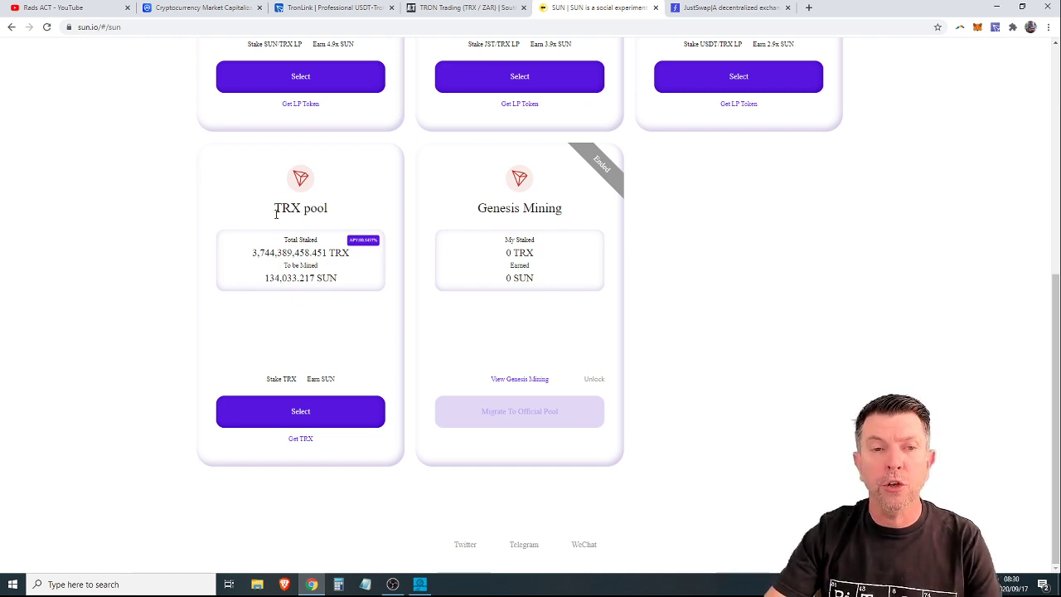
pyautogui.moveTo(274, 208); pyautogui.dragTo(376, 225)
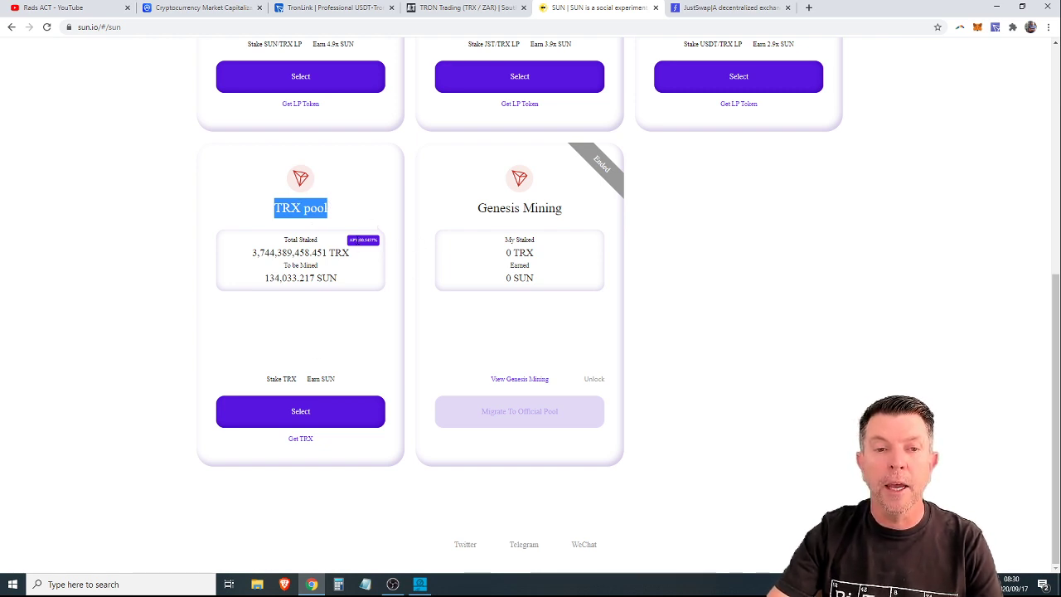
pyautogui.click(379, 261)
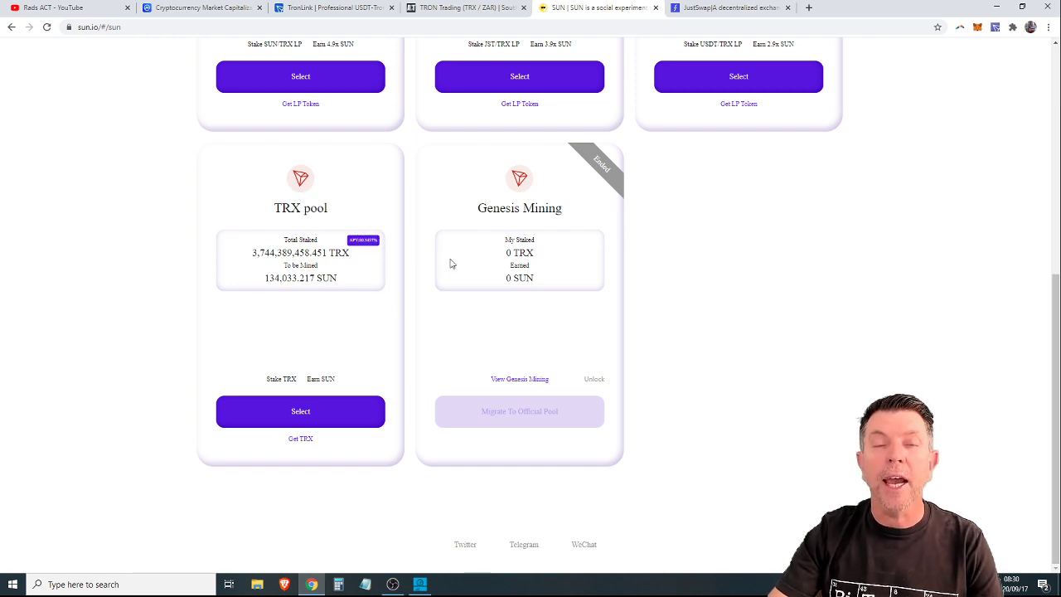
pyautogui.scroll(5, 401, 220)
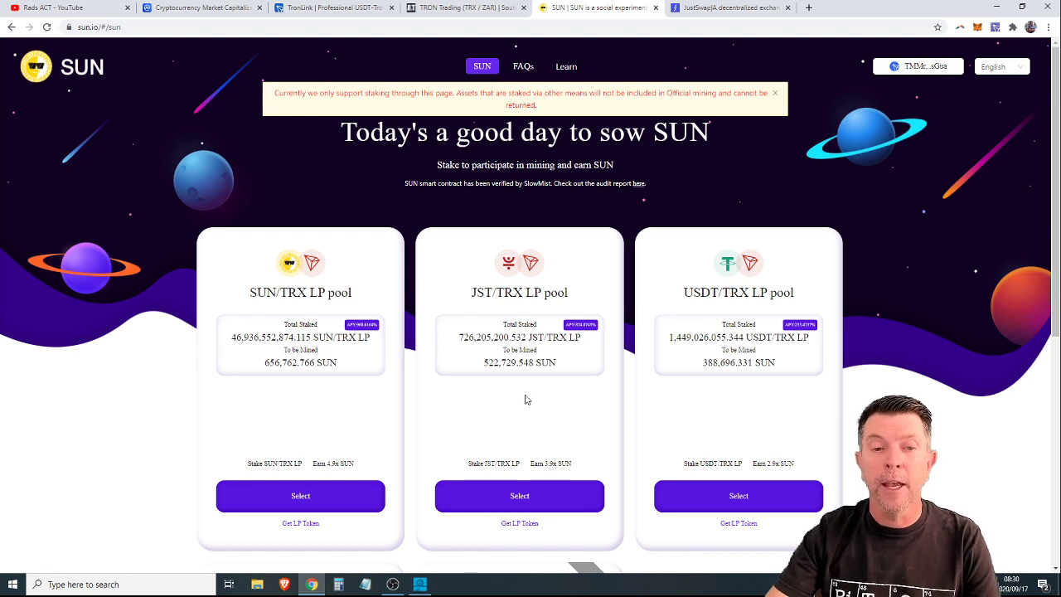
# - Highlight the SUN/TRX pair name in SUN.io's pool list, then switch to JustSwap's Swap page
pyautogui.scroll(-2, 442, 383)
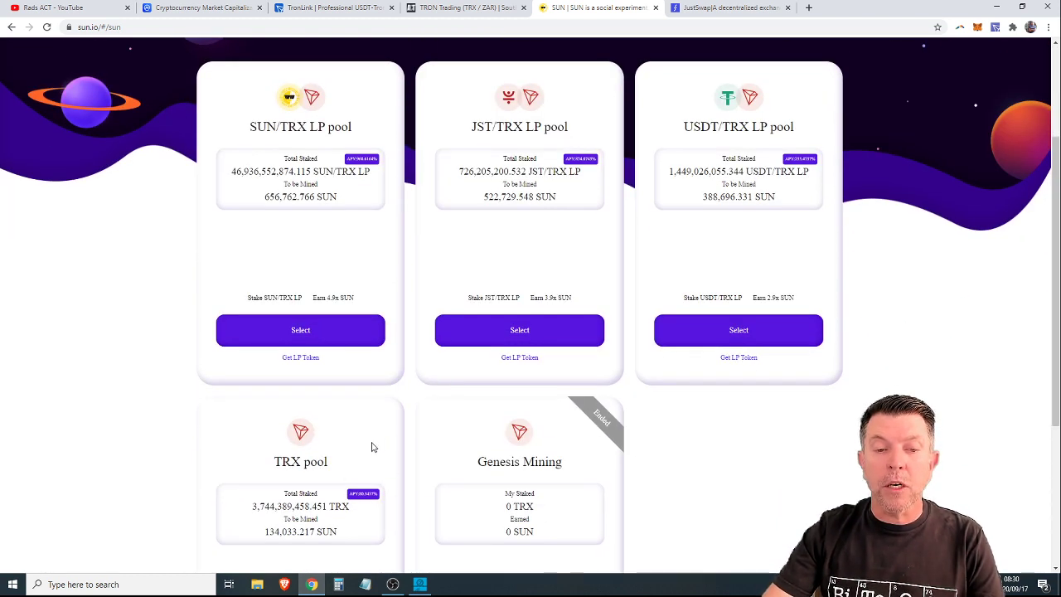
pyautogui.scroll(2, 397, 468)
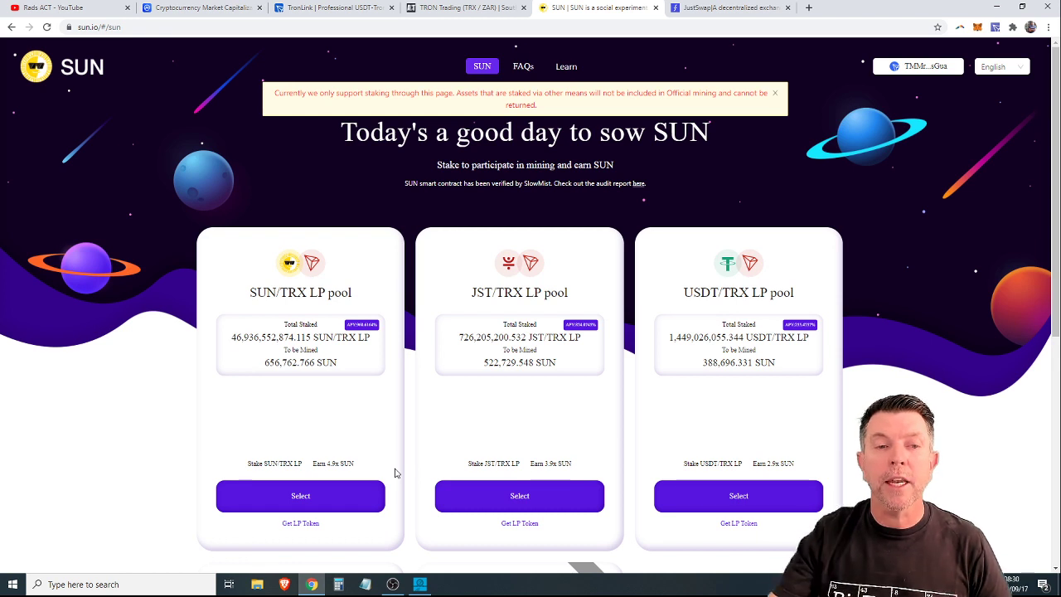
pyautogui.moveTo(250, 292); pyautogui.dragTo(313, 291)
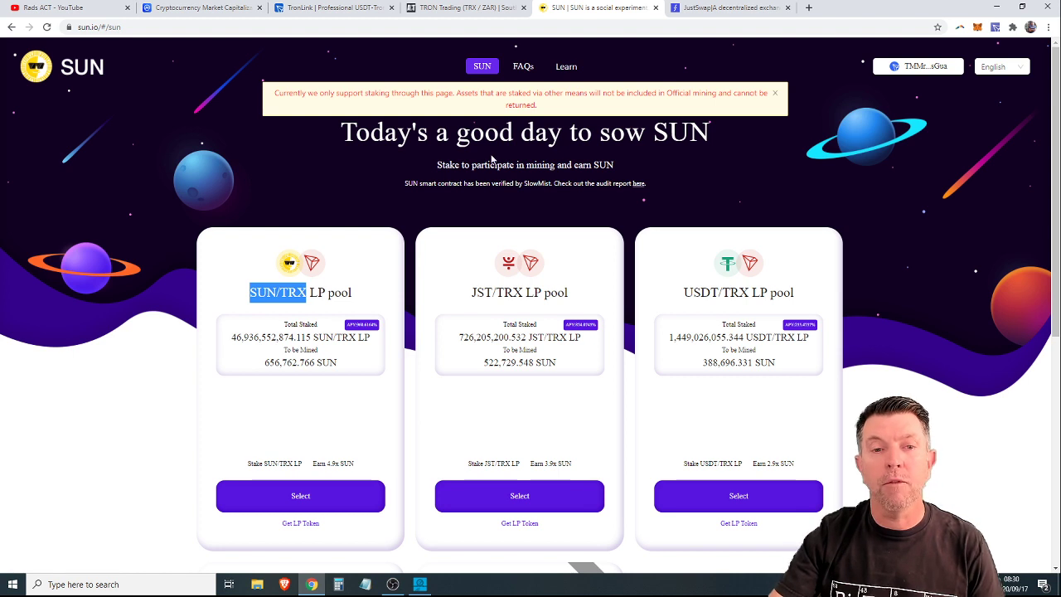
pyautogui.scroll(-2, 384, 243)
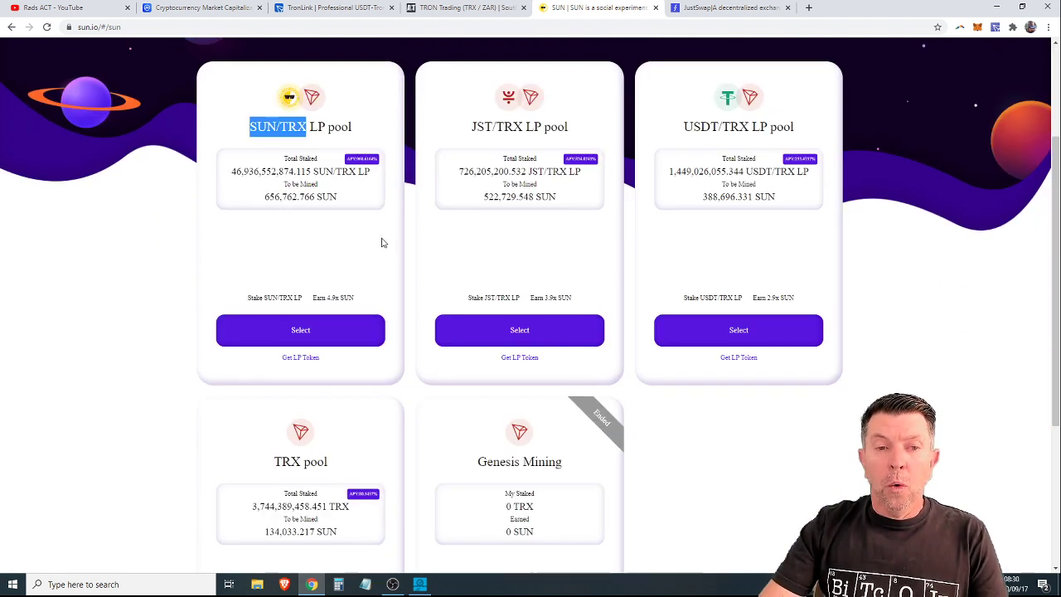
pyautogui.scroll(2, 384, 244)
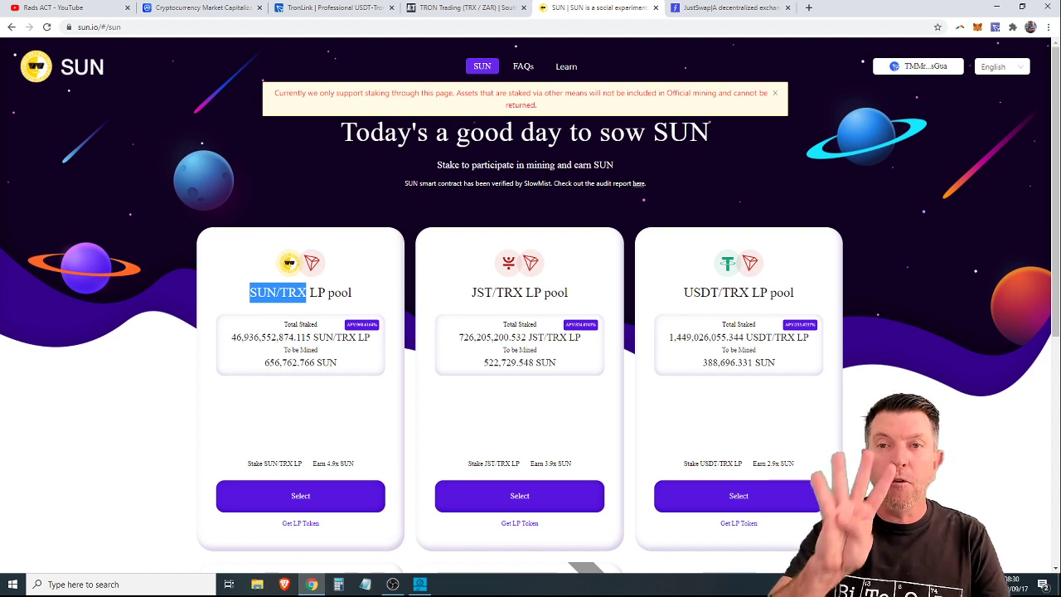
pyautogui.click(713, 8)
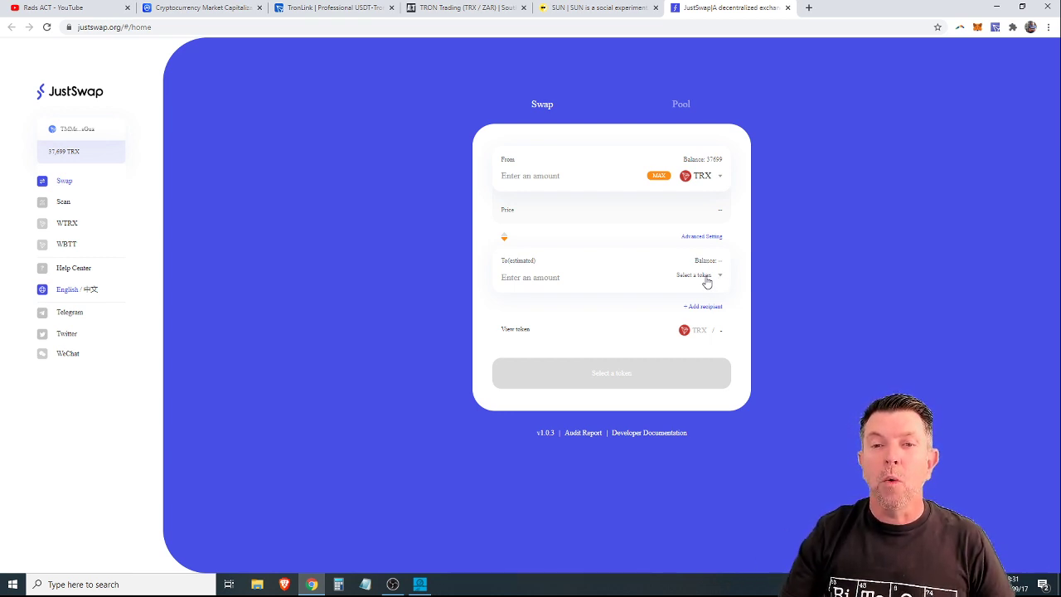
# - Check the 37699 TRX wallet balance in TronLink, then return to SUN.io's staking pools
pyautogui.click(995, 26)
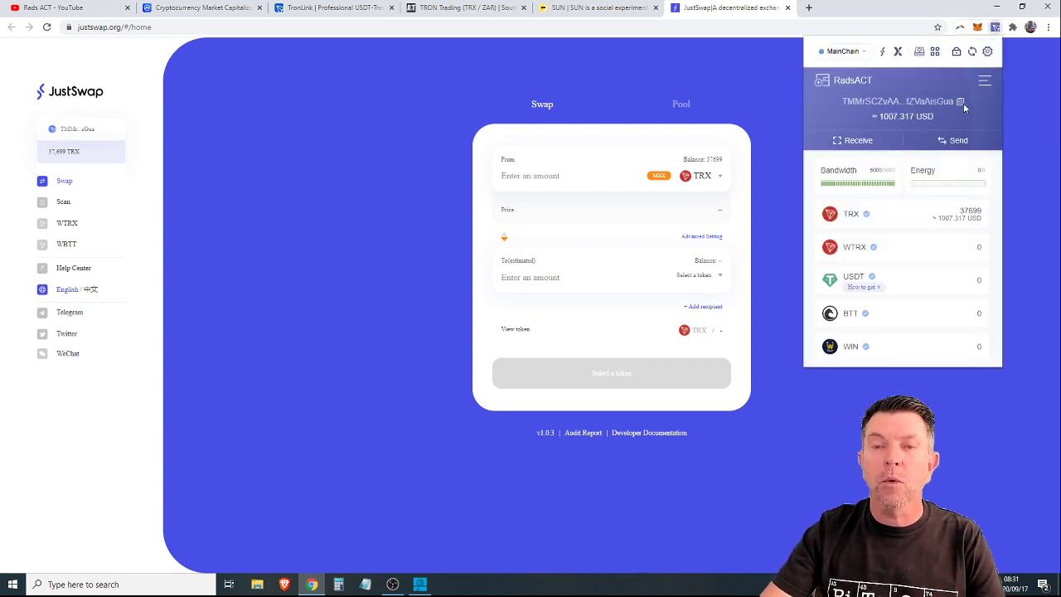
pyautogui.click(592, 7)
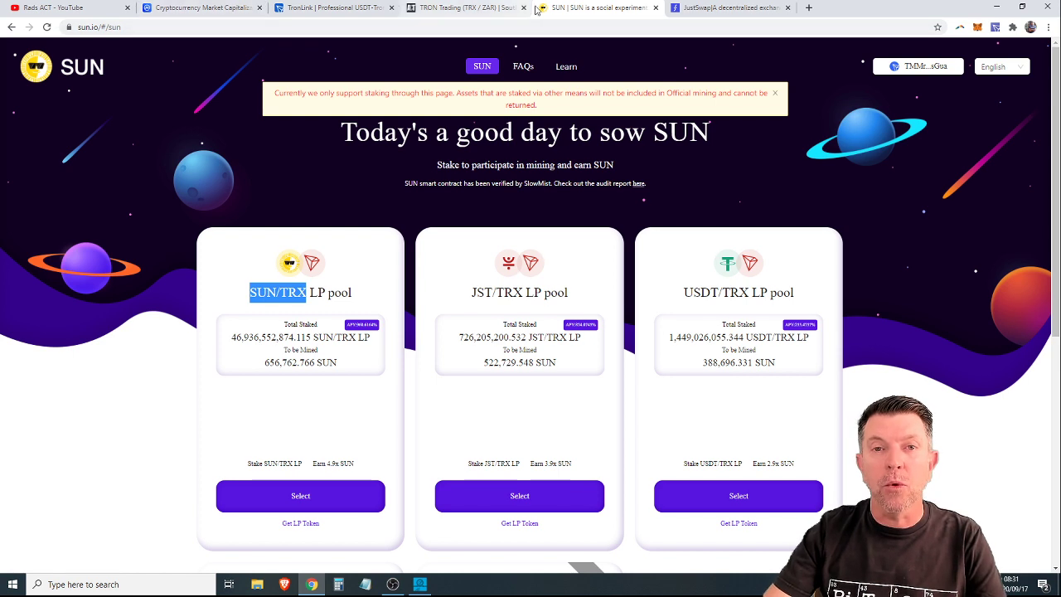
pyautogui.click(995, 27)
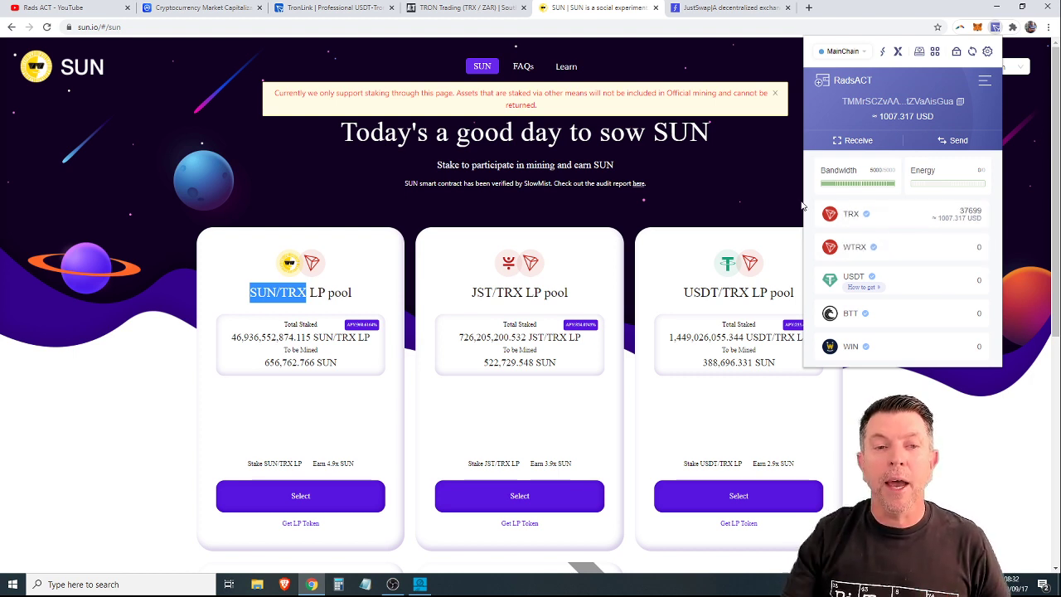
pyautogui.click(703, 192)
pyautogui.scroll(-2, 849, 192)
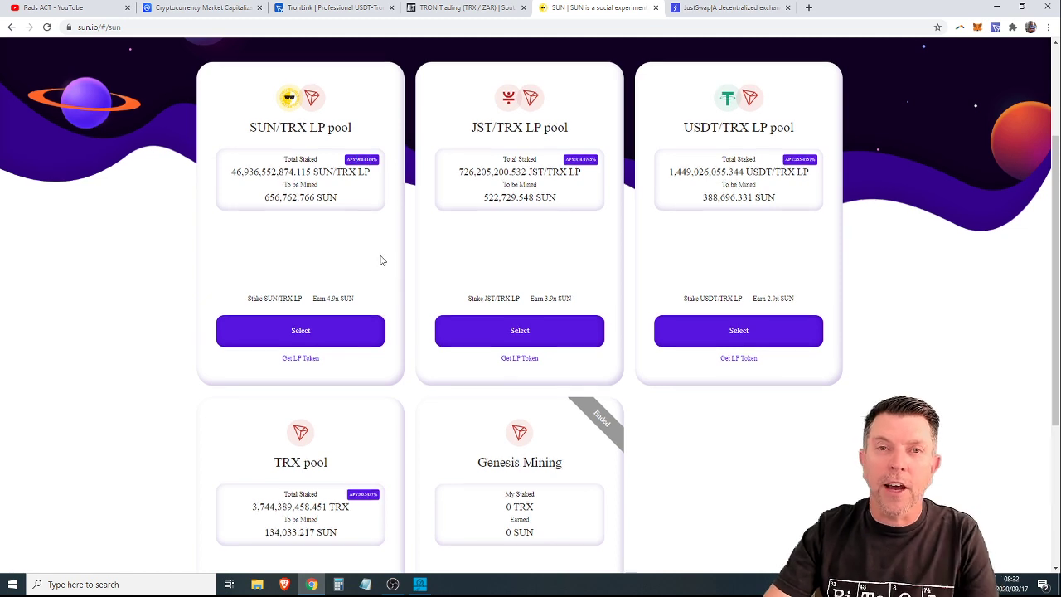
# - Recheck the TronLink wallet's token balances and return to JustSwap's TRX swap form
pyautogui.scroll(2, 380, 257)
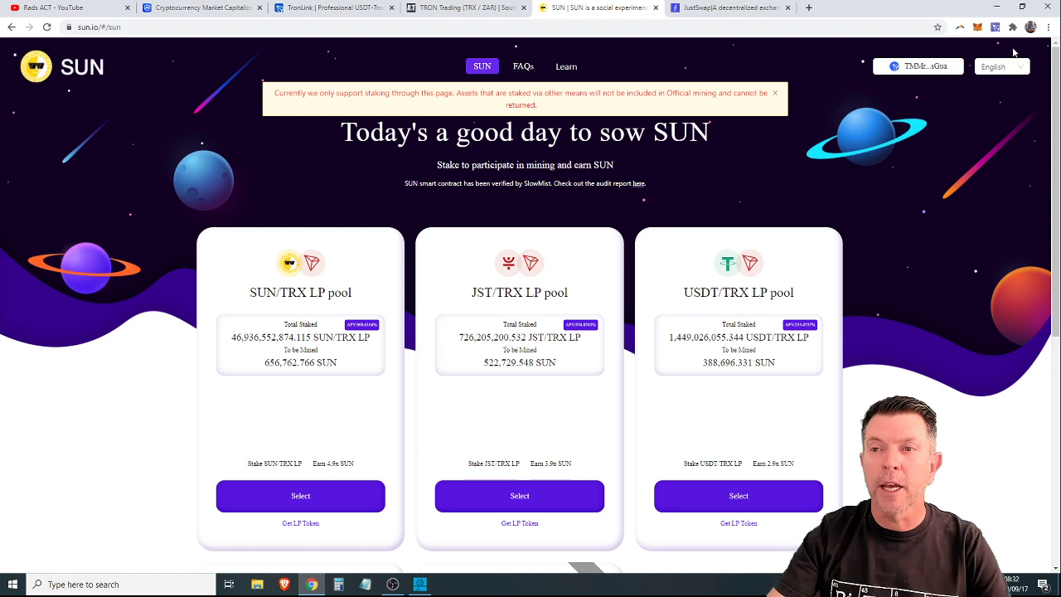
pyautogui.click(995, 27)
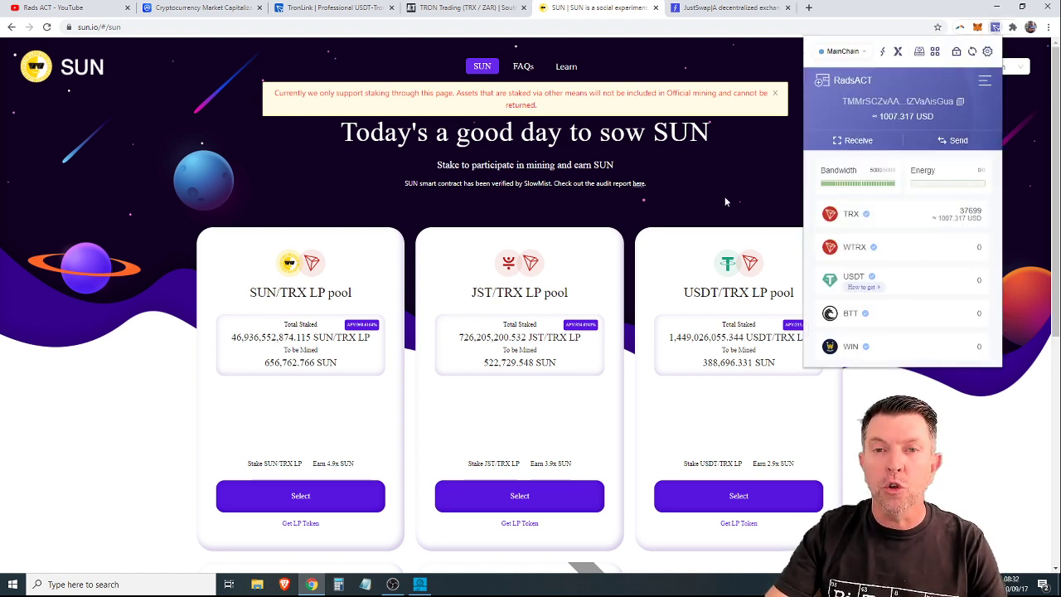
pyautogui.click(711, 10)
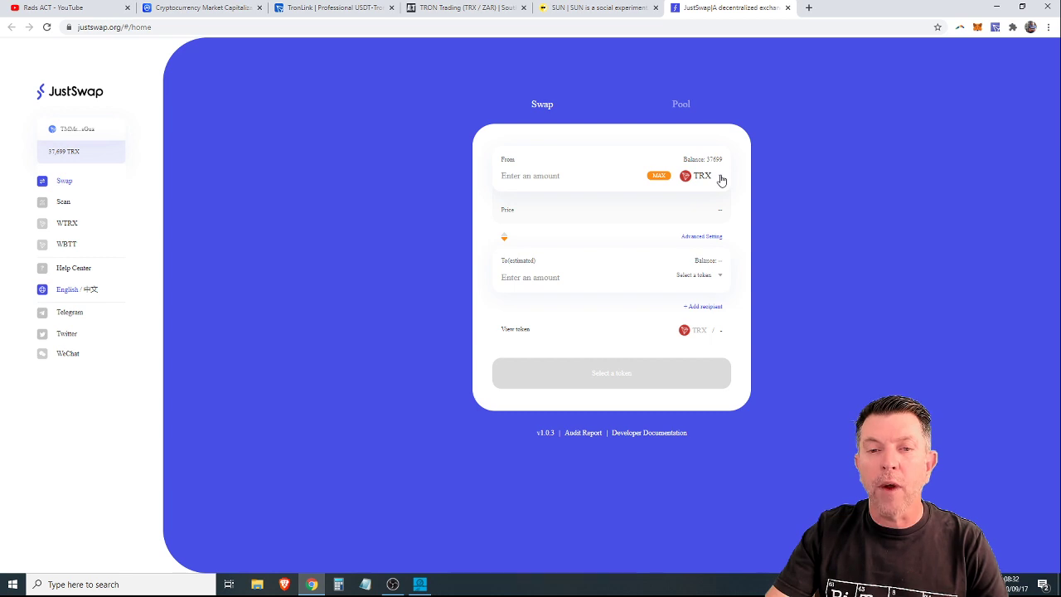
# - Set JST as JustSwap's receive token, then highlight SUN in SUN.io's SUN/TRX LP pool title
pyautogui.click(724, 278)
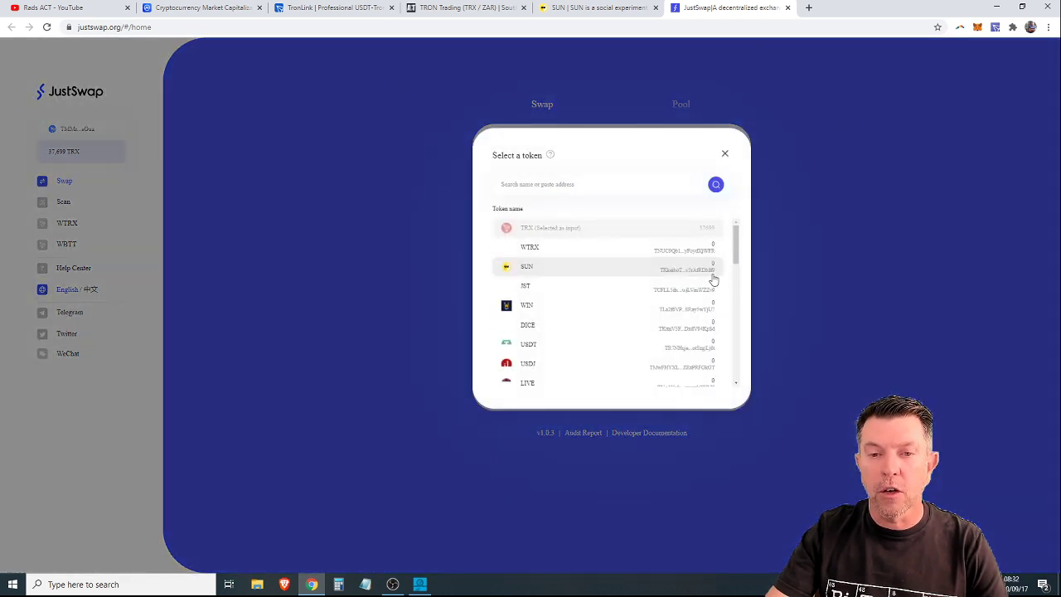
pyautogui.click(531, 289)
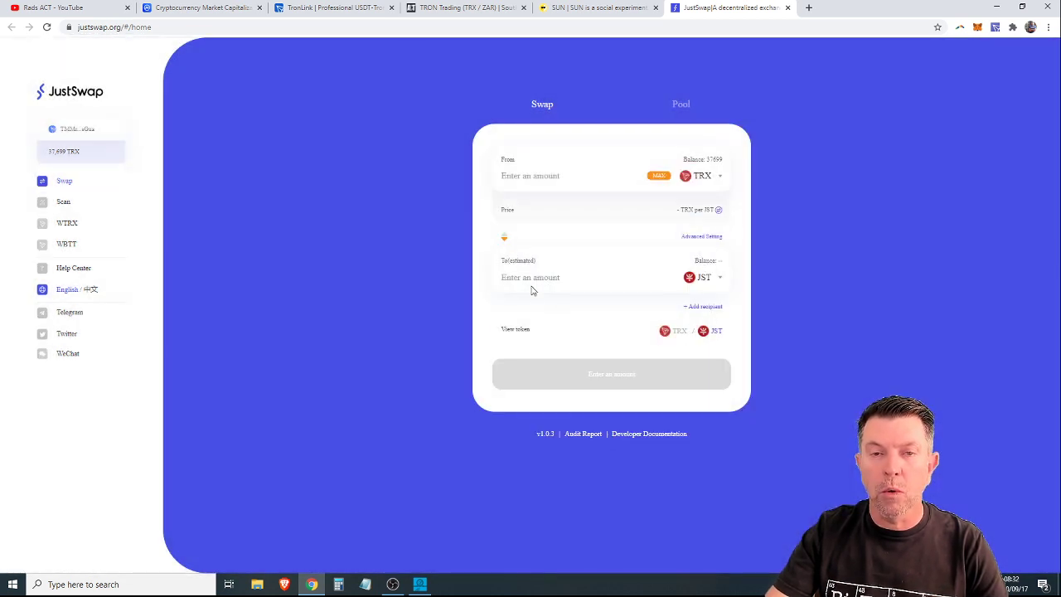
pyautogui.click(570, 9)
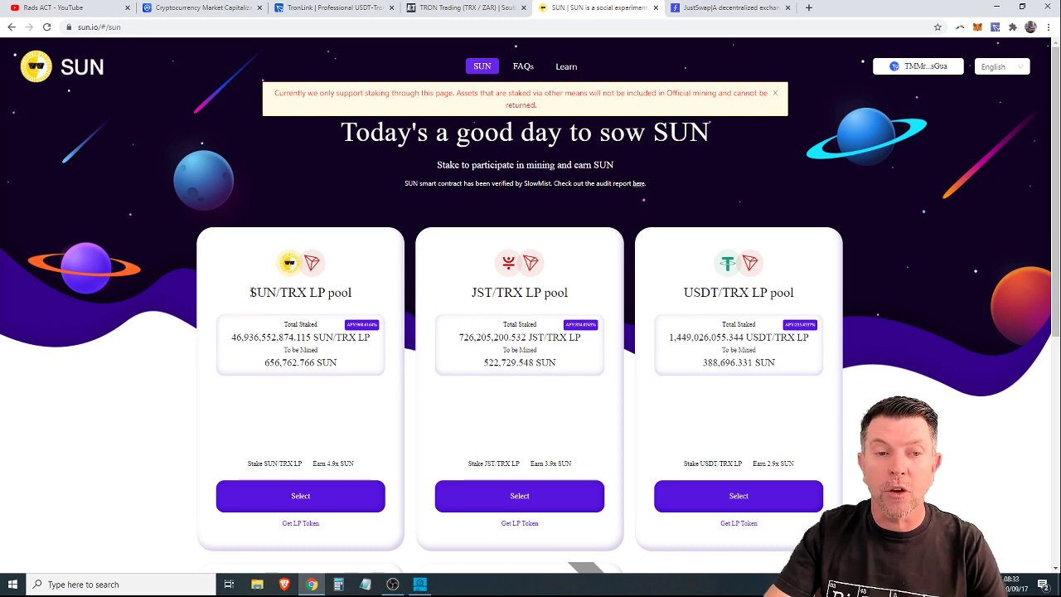
pyautogui.doubleClick(253, 292)
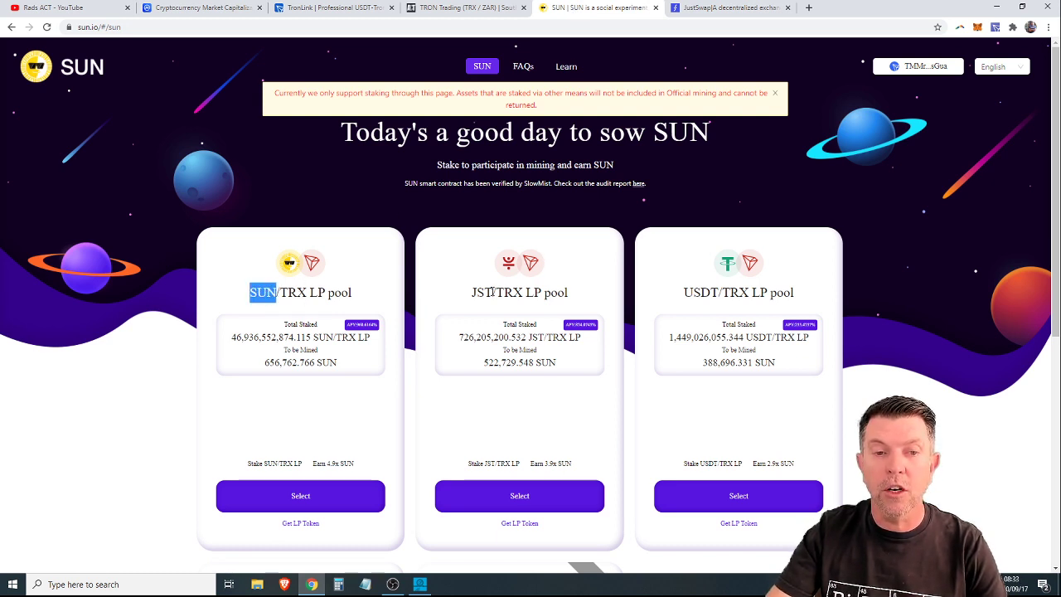
# - Change JustSwap's receive token from JST to SUN so it swaps TRX for SUN, and open Calculator
pyautogui.click(720, 10)
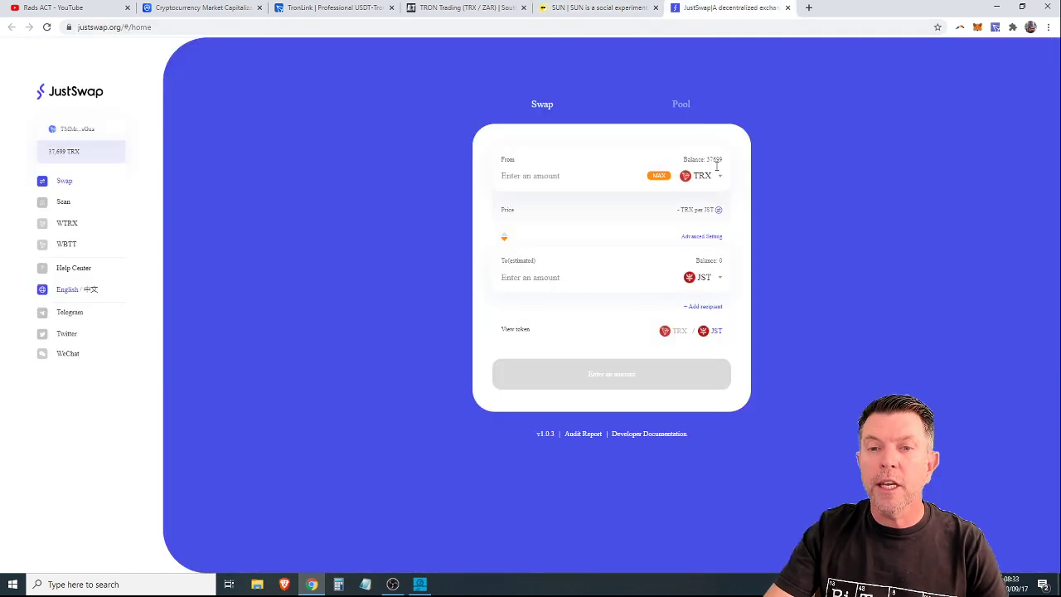
pyautogui.click(719, 279)
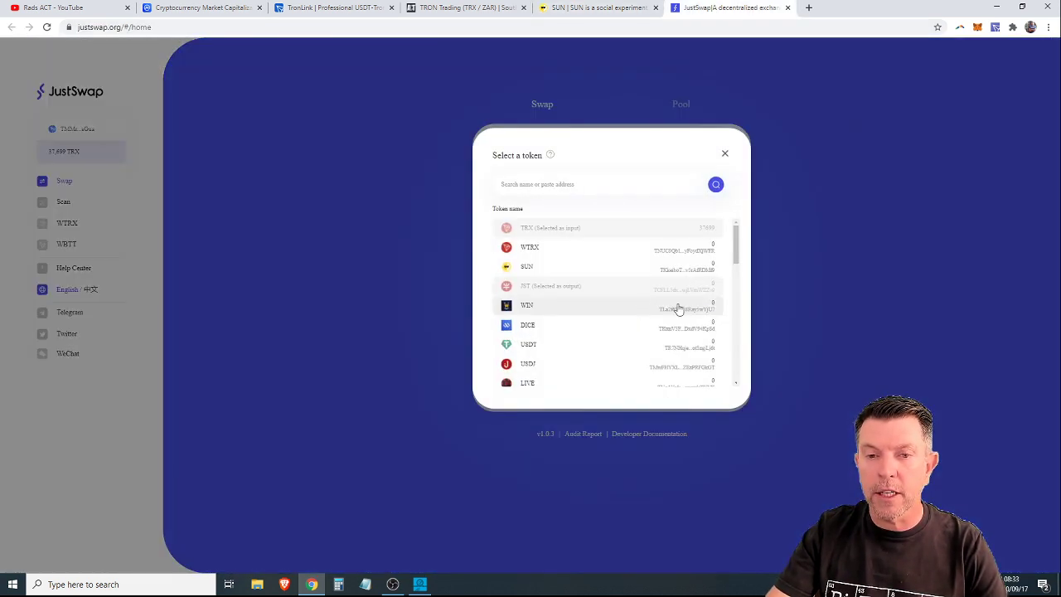
pyautogui.click(535, 268)
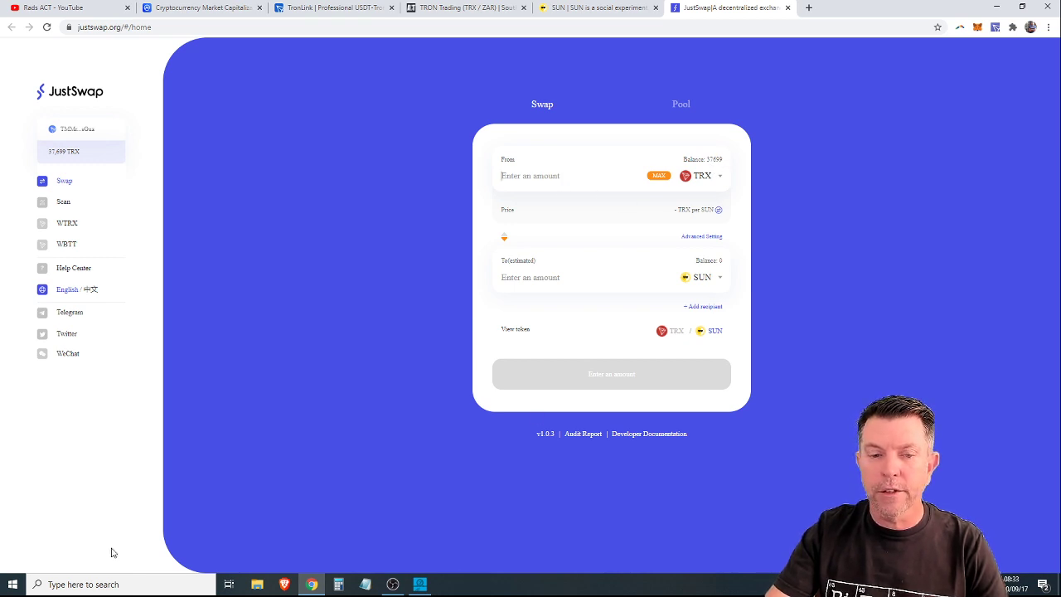
pyautogui.click(338, 585)
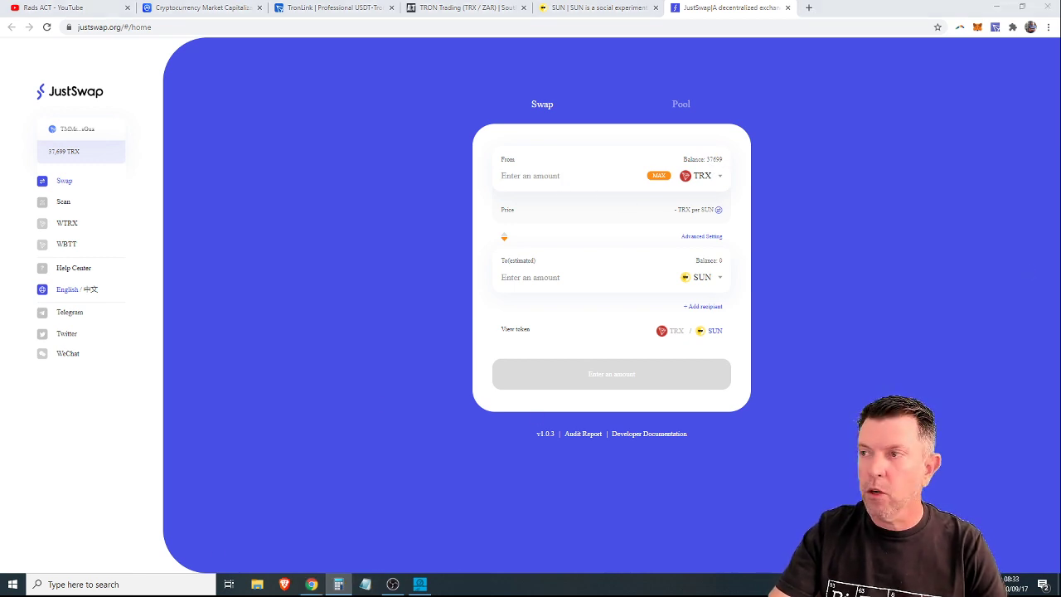
# - Divide the 37699 TRX balance by 2 in Calculator, giving 18 849,5
pyautogui.click(334, 436)
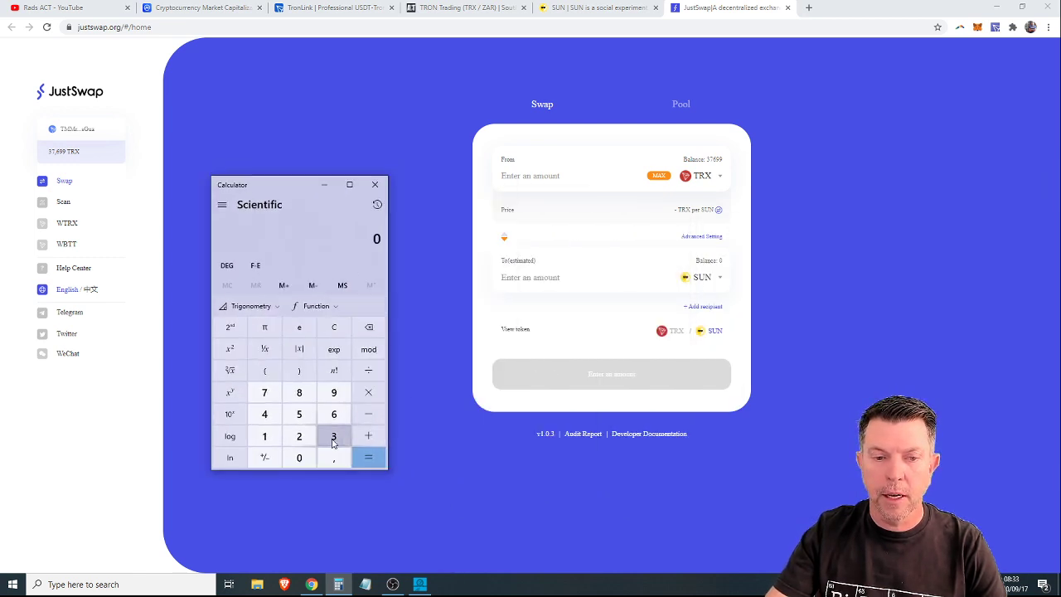
pyautogui.click(264, 393)
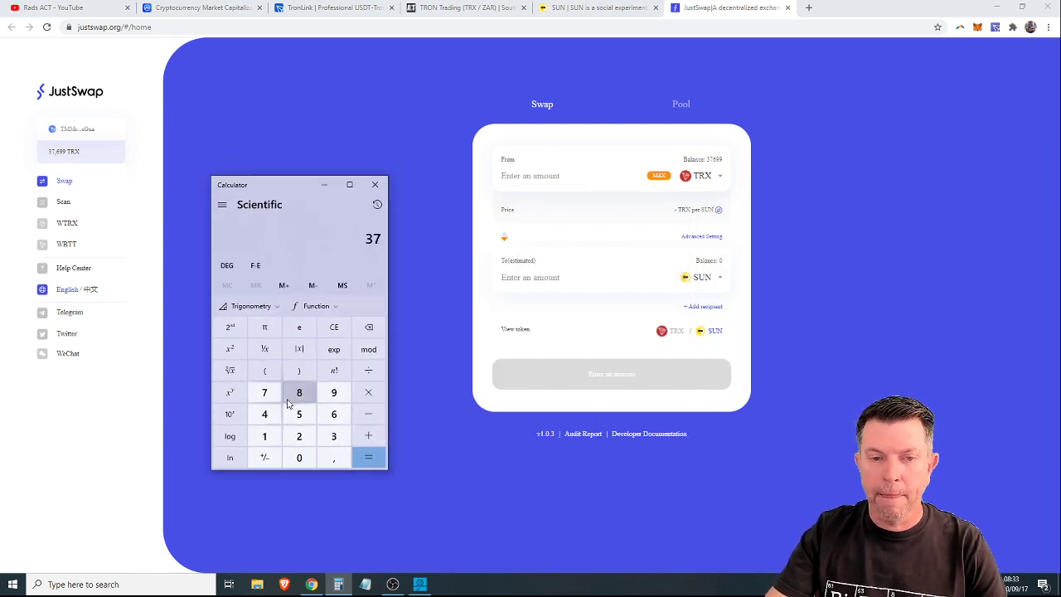
pyautogui.click(334, 415)
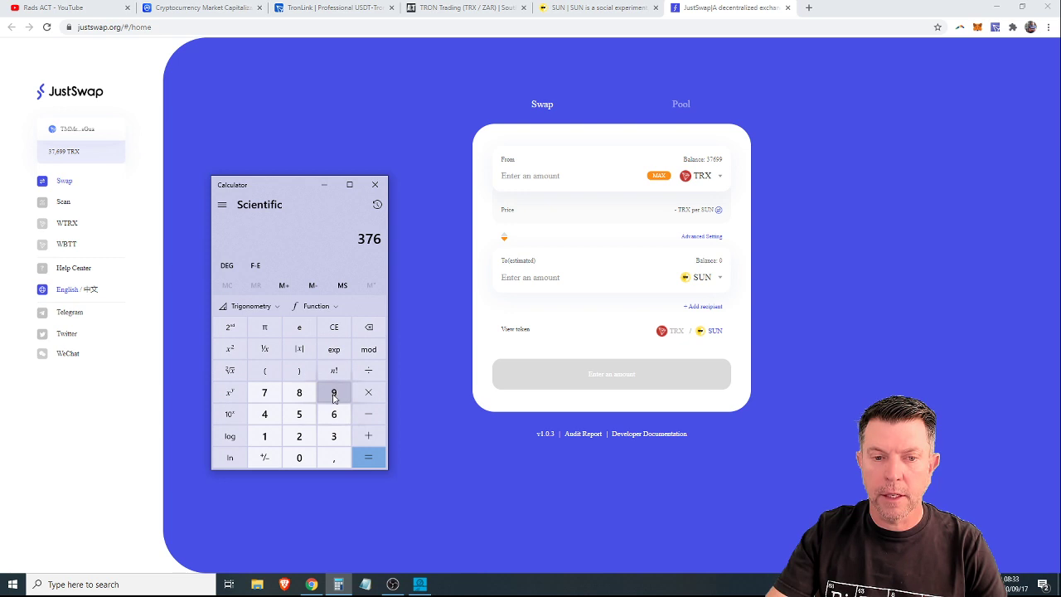
pyautogui.click(334, 392)
pyautogui.click(334, 393)
pyautogui.click(367, 371)
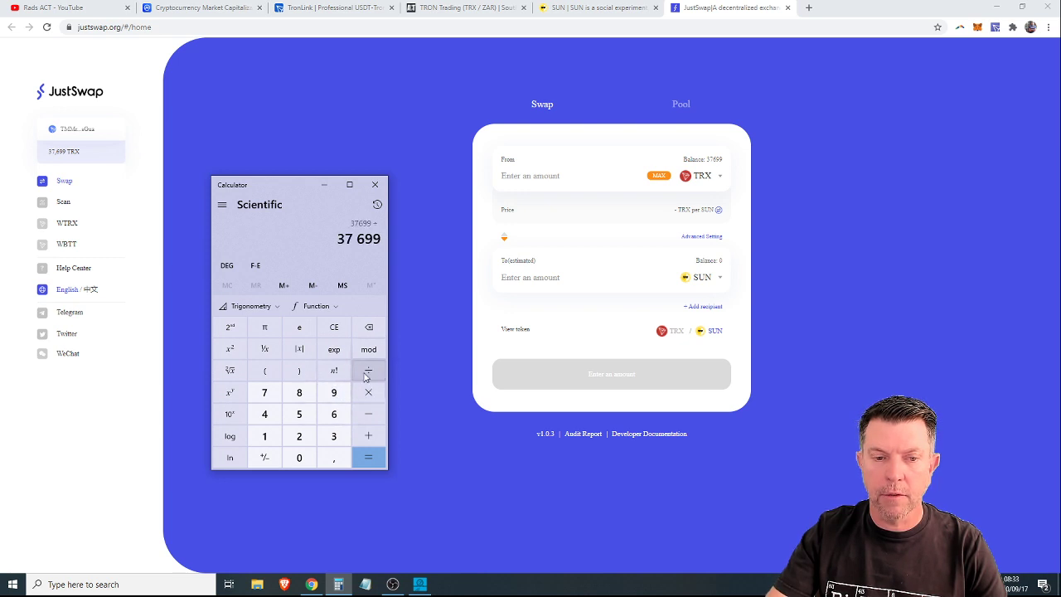
pyautogui.click(299, 436)
pyautogui.click(369, 458)
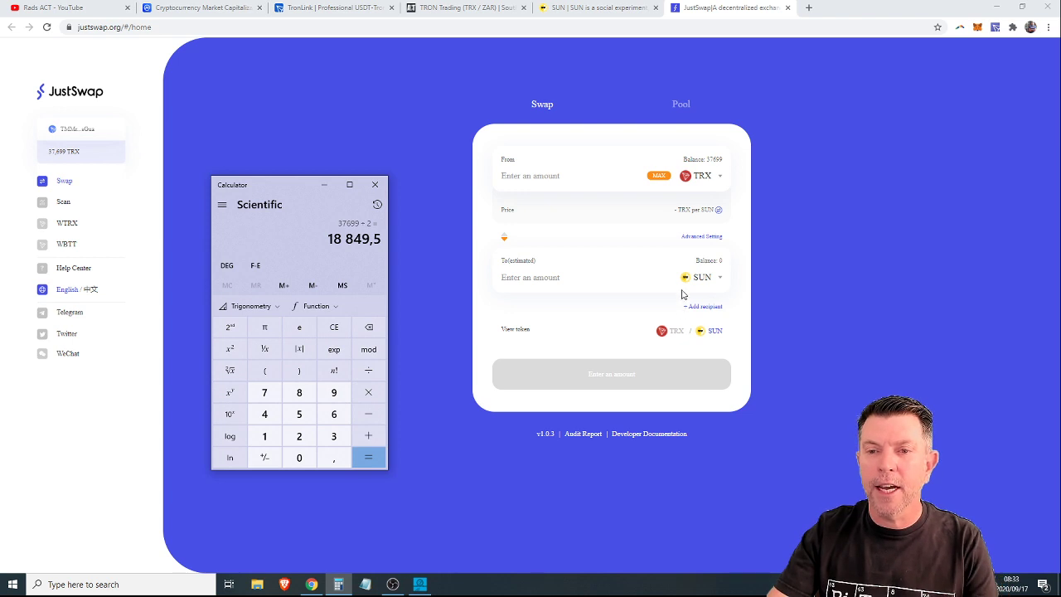
pyautogui.click(555, 176)
# - Enter 18800 TRX to swap for about 22.4 SUN and confirm the swap
pyautogui.write('18800')
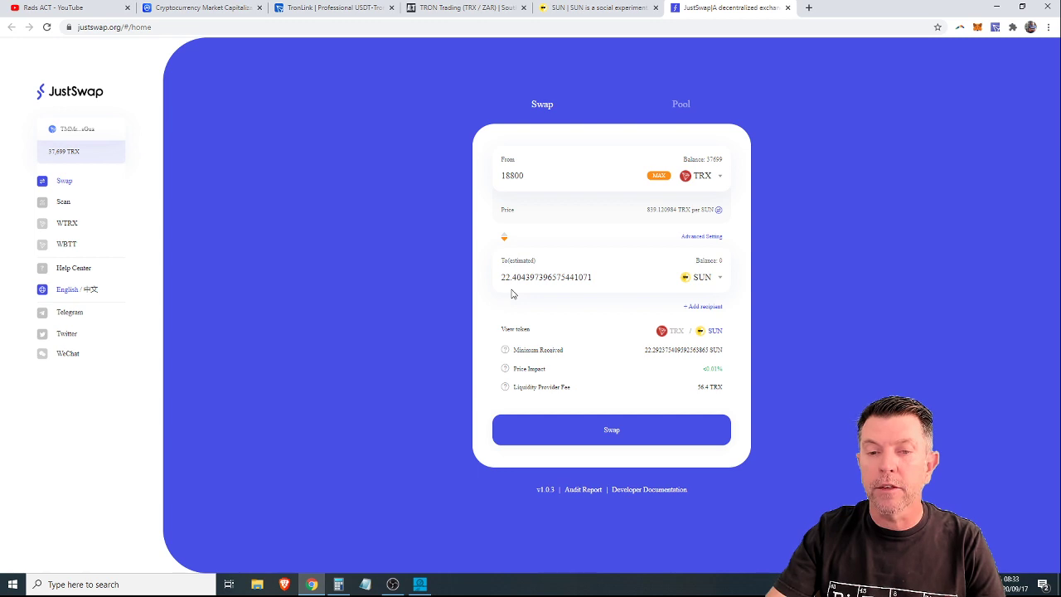
pyautogui.click(592, 7)
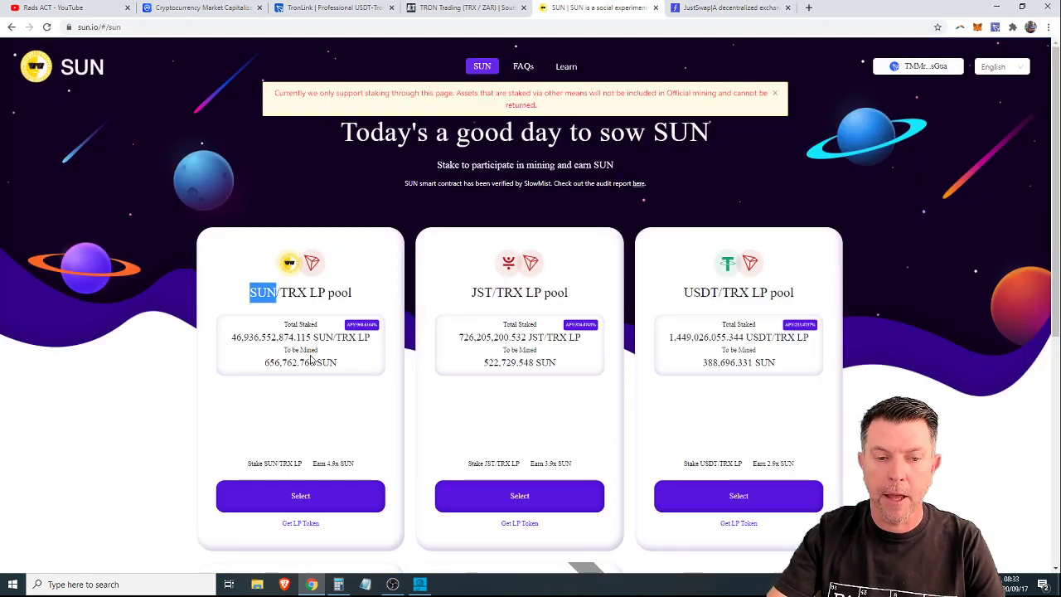
pyautogui.click(728, 8)
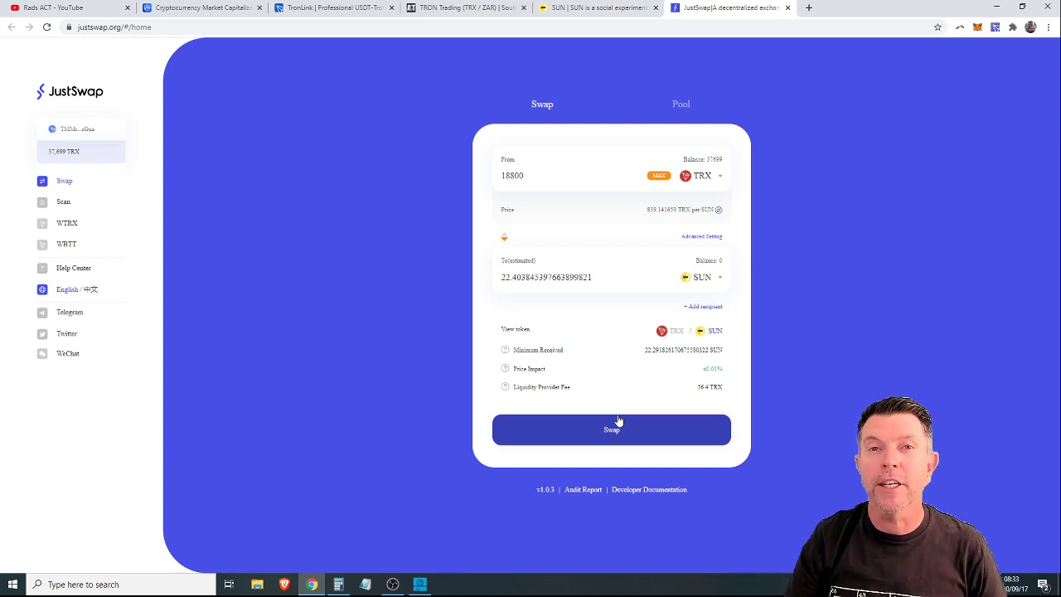
pyautogui.click(618, 427)
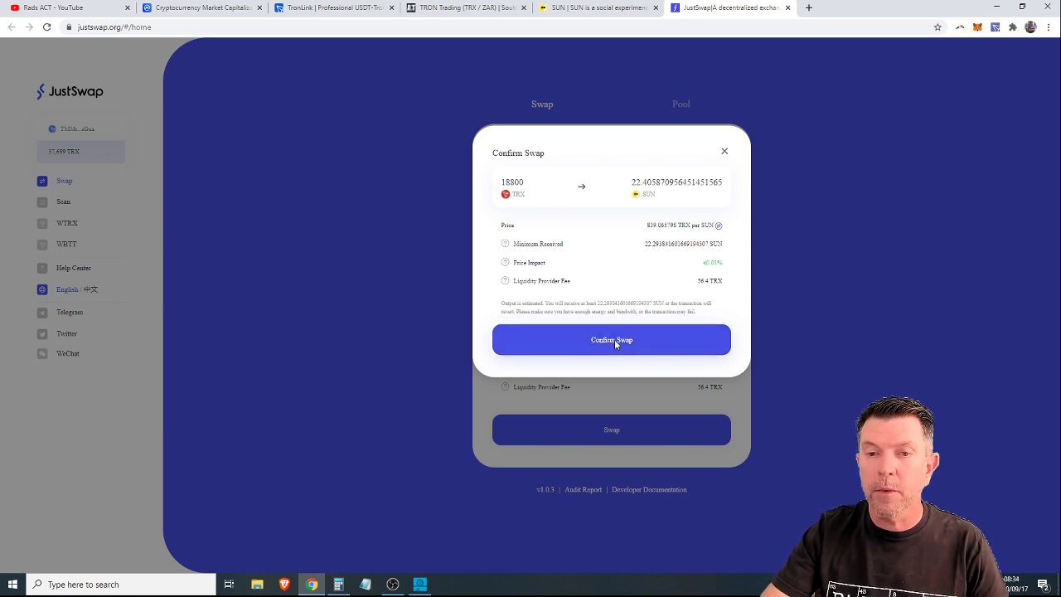
pyautogui.click(615, 339)
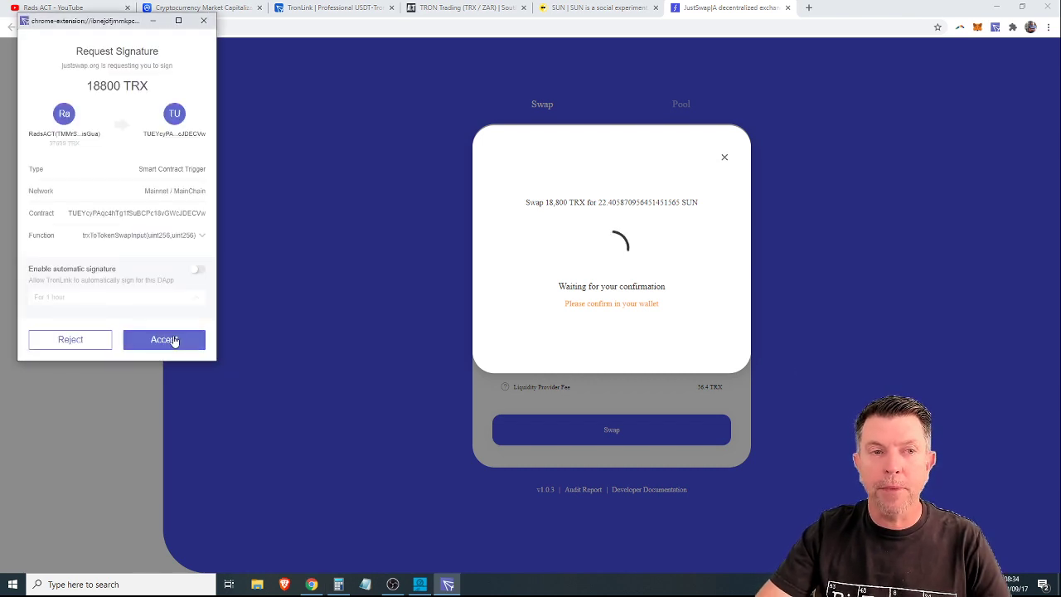
# - Sign the 18,800 TRX swap in TronLink and dismiss the Transaction Submitted notice
pyautogui.click(173, 341)
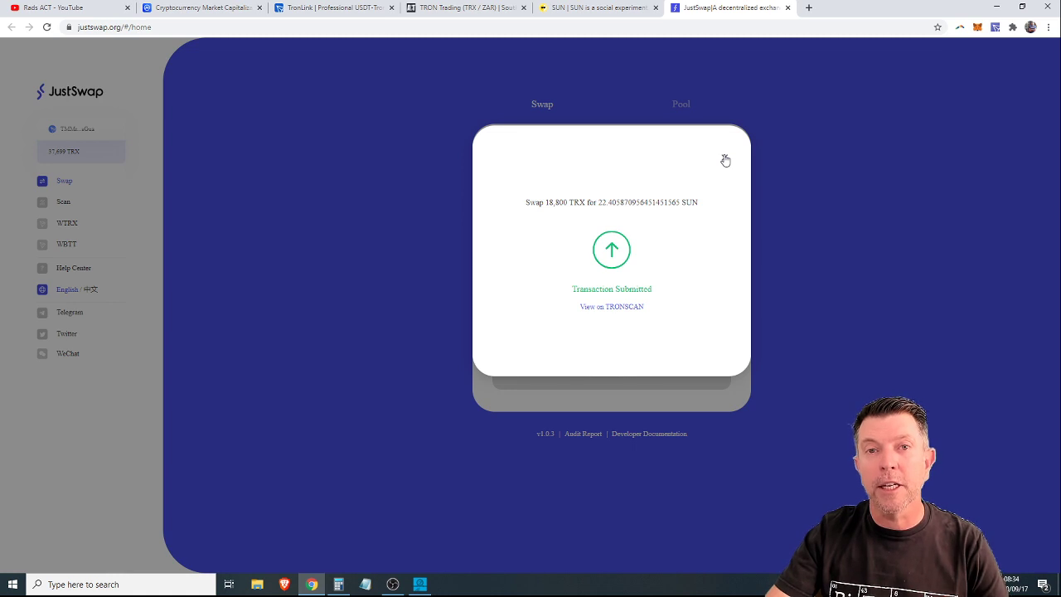
pyautogui.click(725, 160)
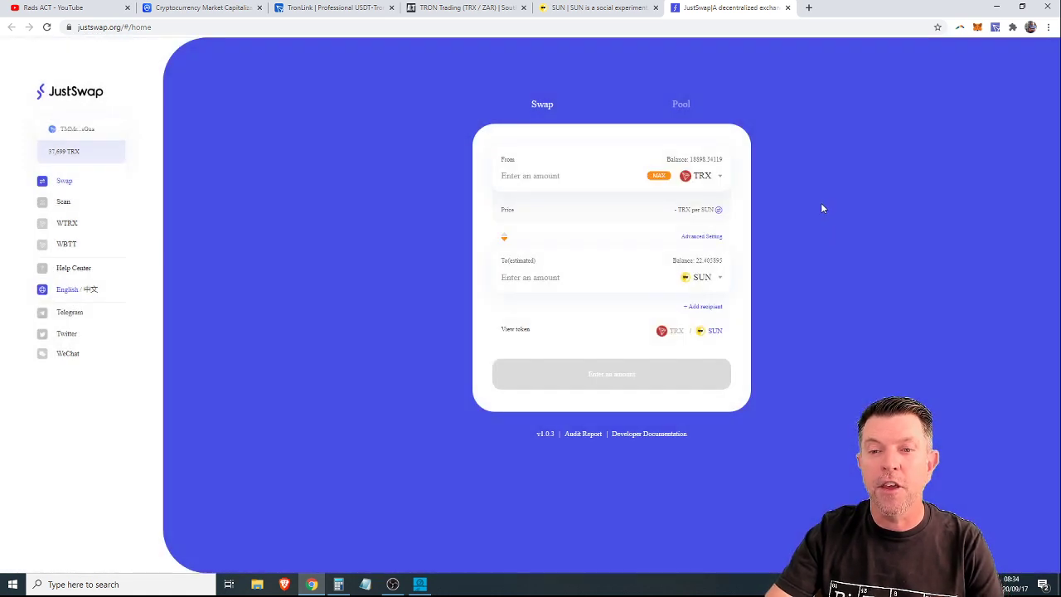
# - Refresh TronLink to show the 22.405895 SUN balance, then return to SUN.io staking pools
pyautogui.click(995, 26)
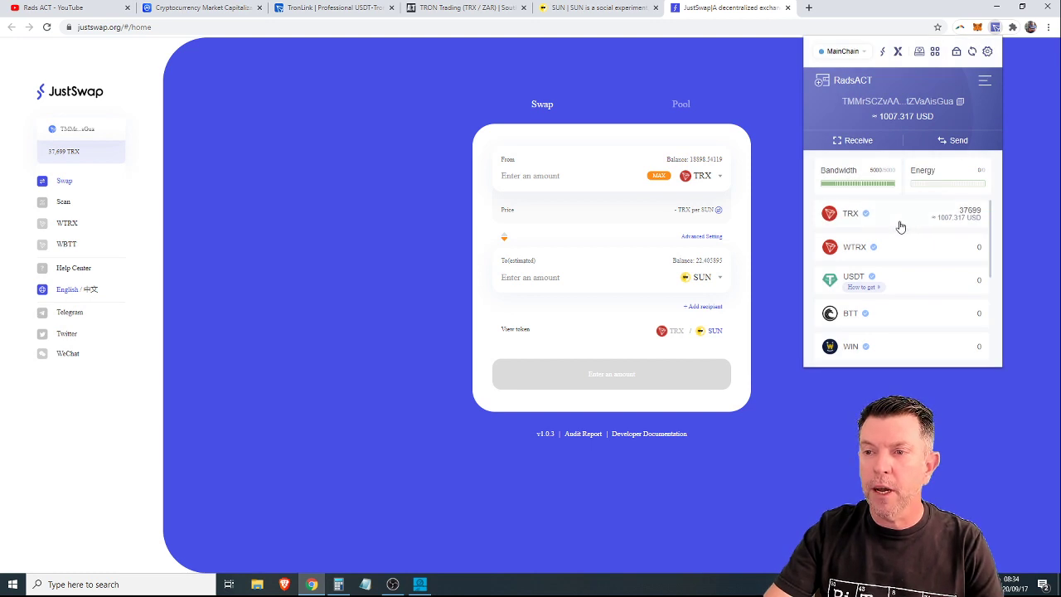
pyautogui.click(974, 56)
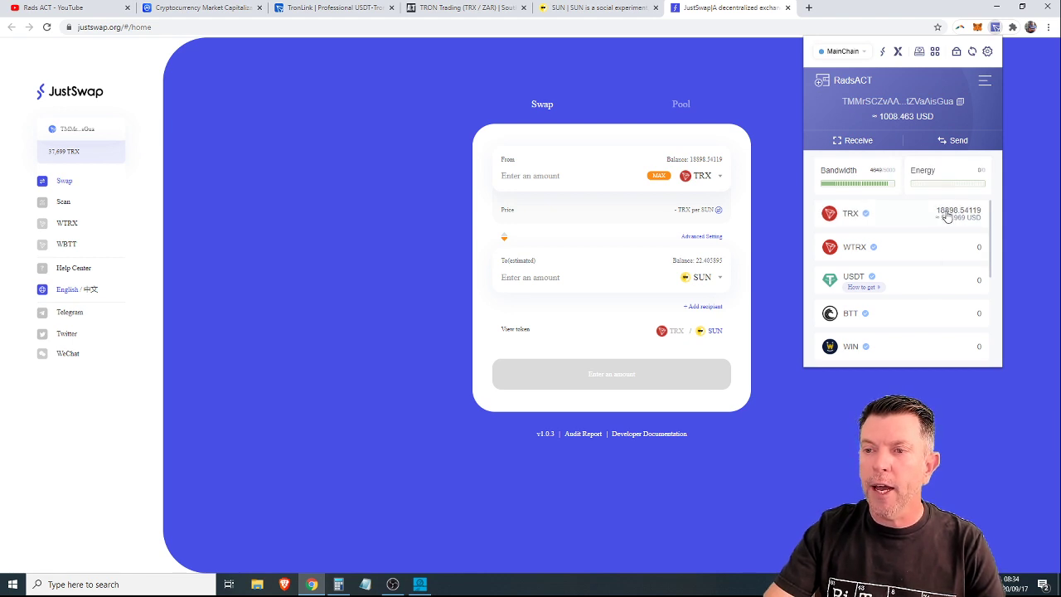
pyautogui.scroll(-4, 926, 224)
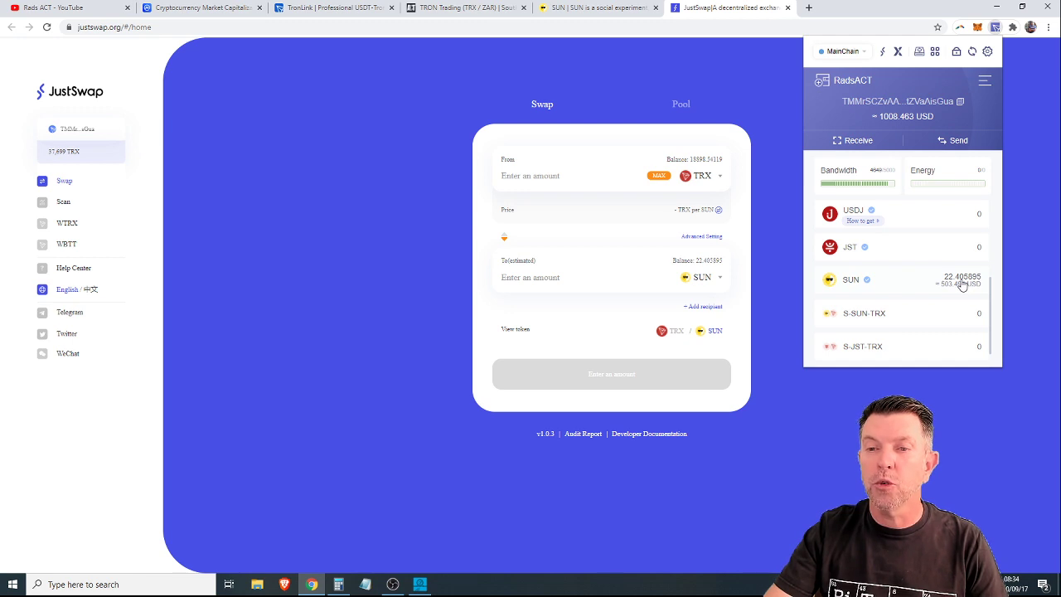
pyautogui.click(598, 9)
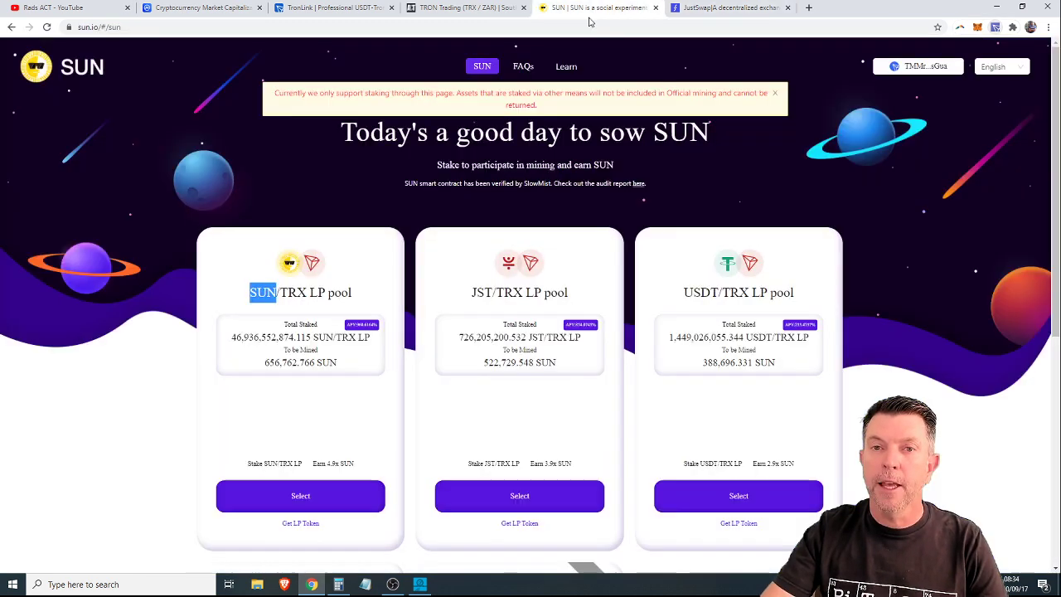
pyautogui.click(300, 497)
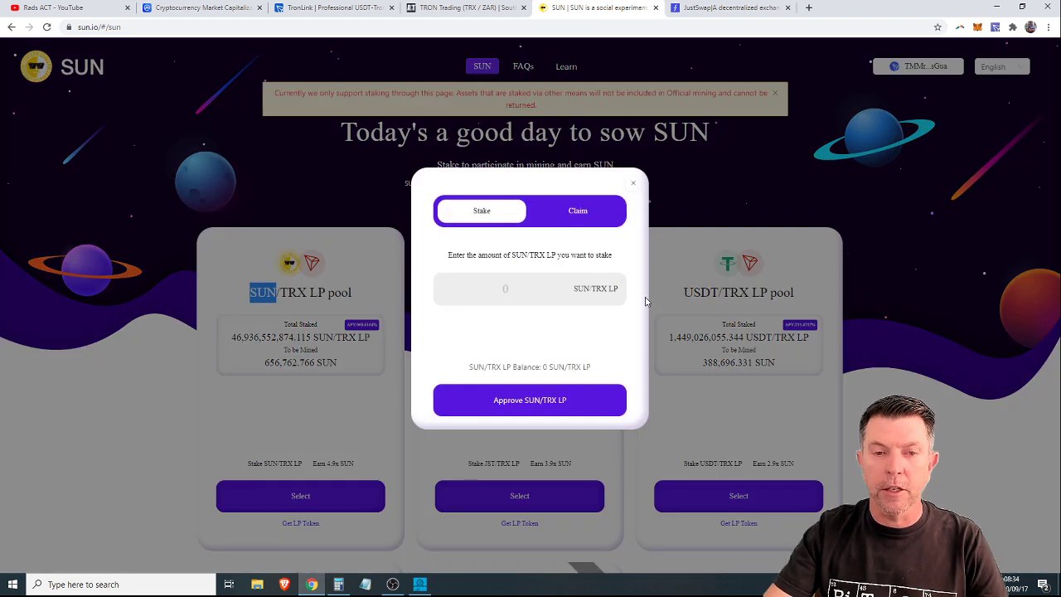
pyautogui.click(483, 213)
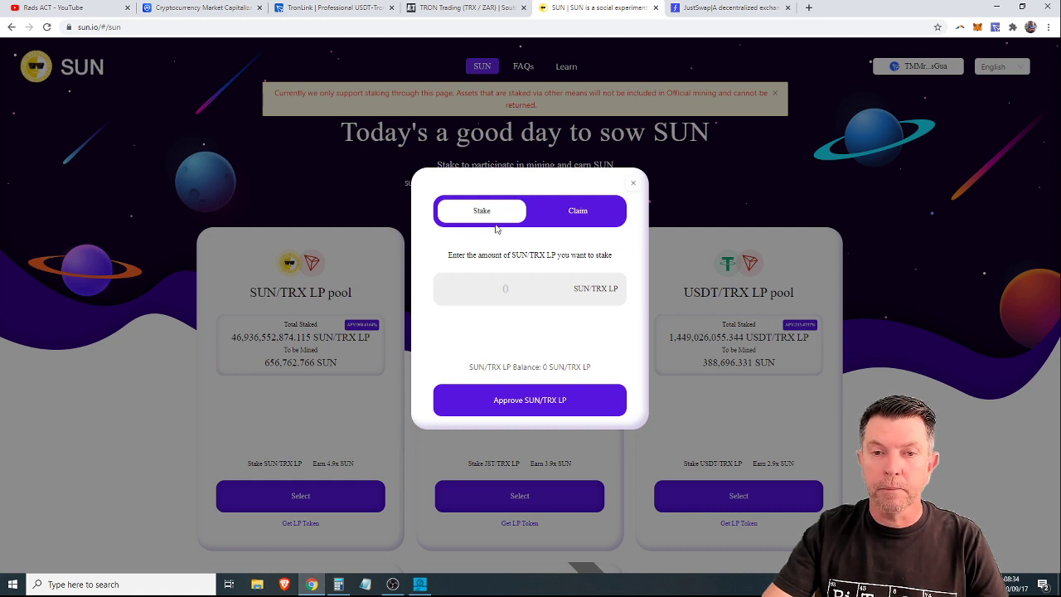
pyautogui.click(717, 179)
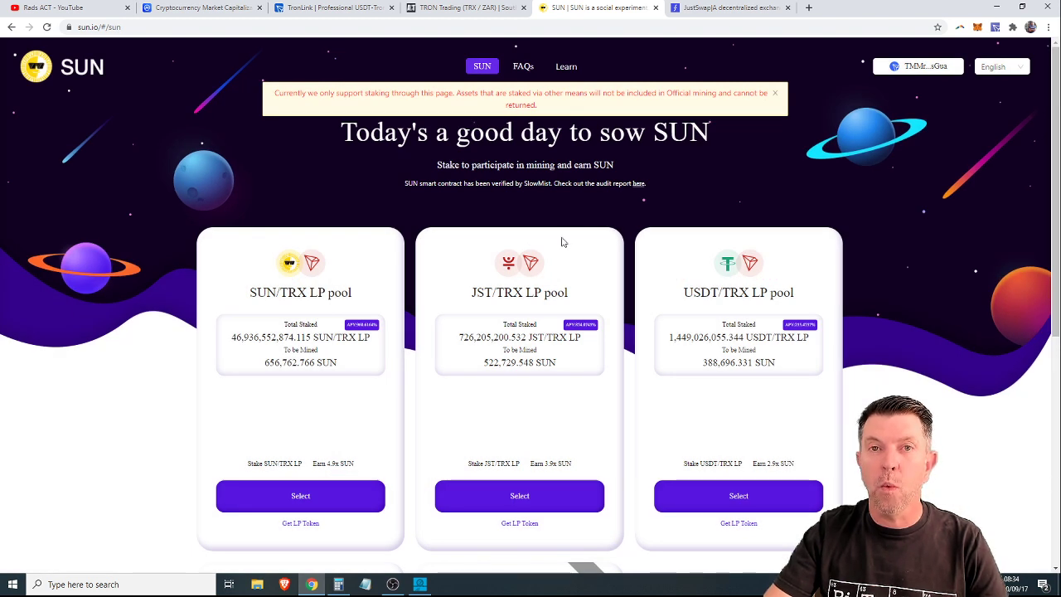
pyautogui.click(696, 9)
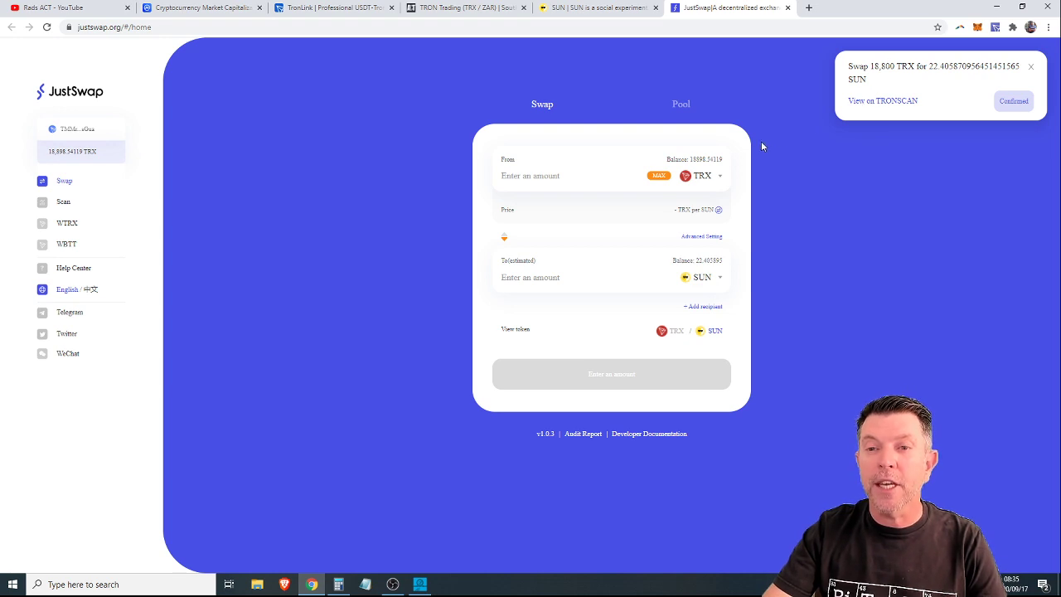
# - Set up adding liquidity with all 22.405895 SUN paired with 18744.276465 TRX
pyautogui.click(681, 105)
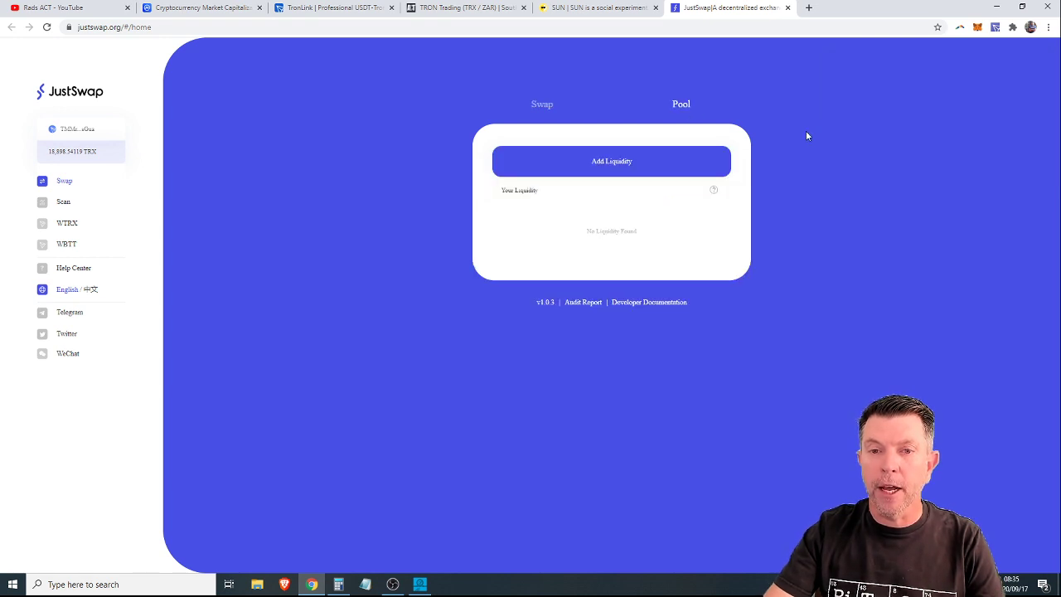
pyautogui.click(616, 170)
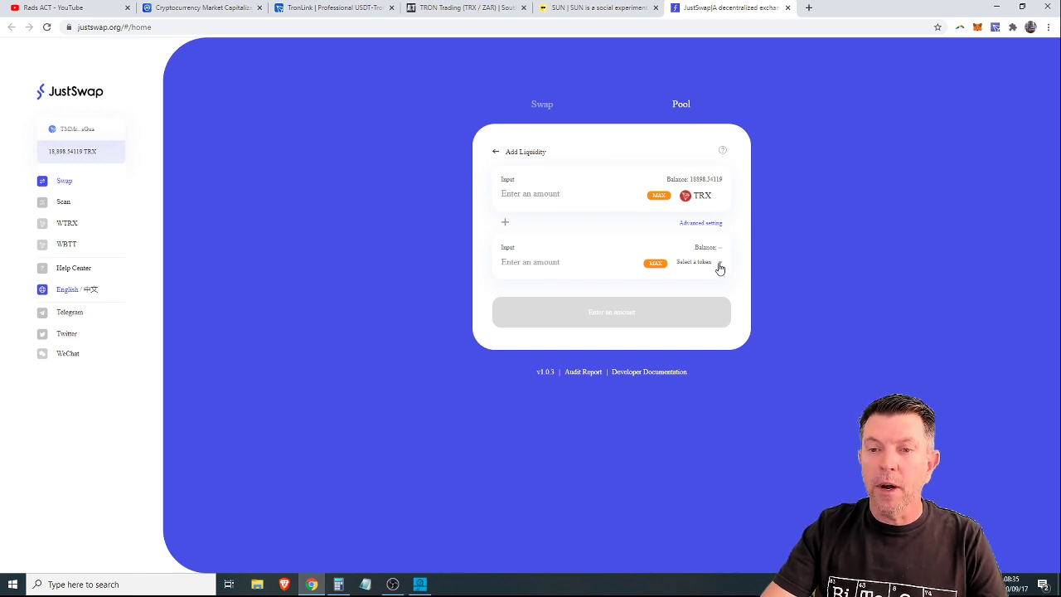
pyautogui.click(720, 264)
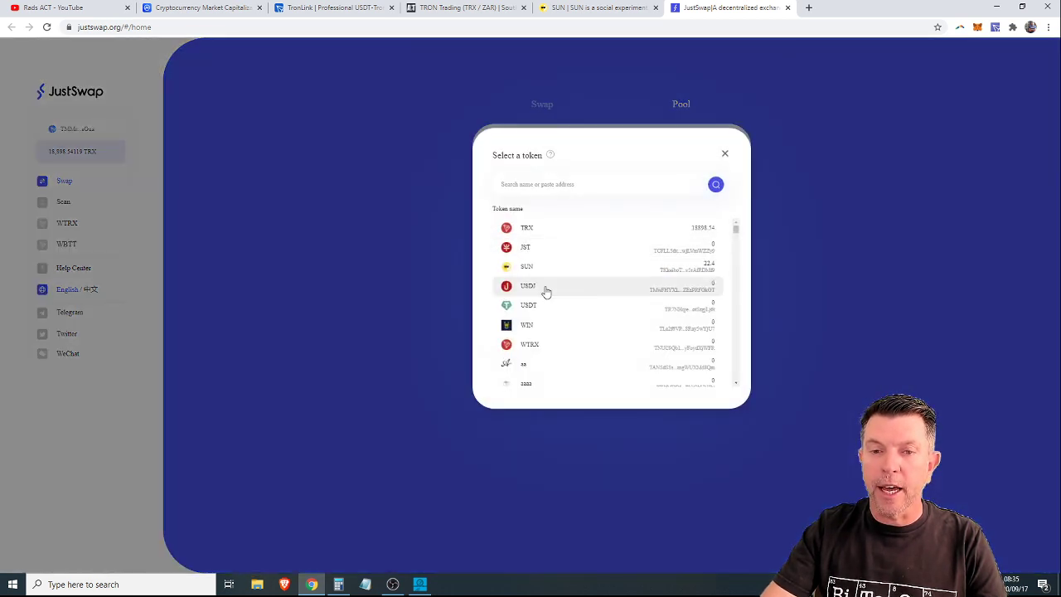
pyautogui.click(525, 270)
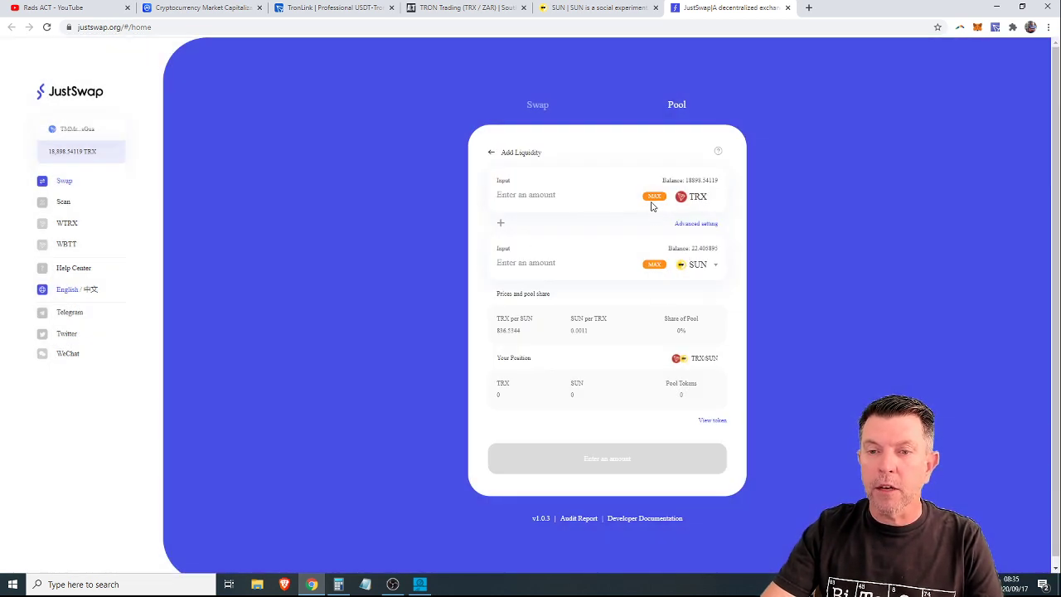
pyautogui.click(655, 264)
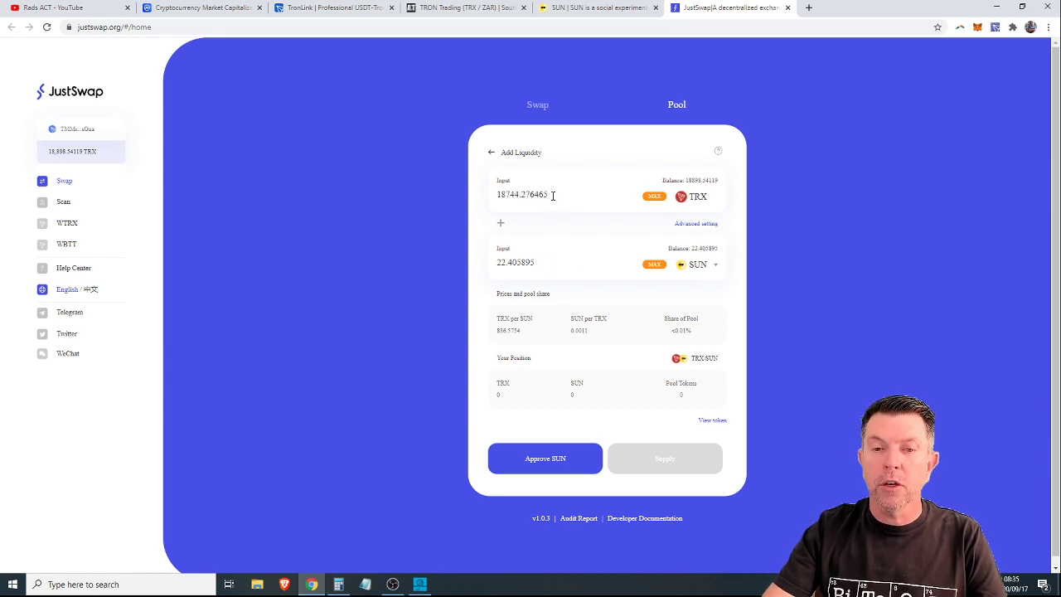
# - Approve SUN spending, sign it in TronLink, and close the submitted notice
pyautogui.click(547, 460)
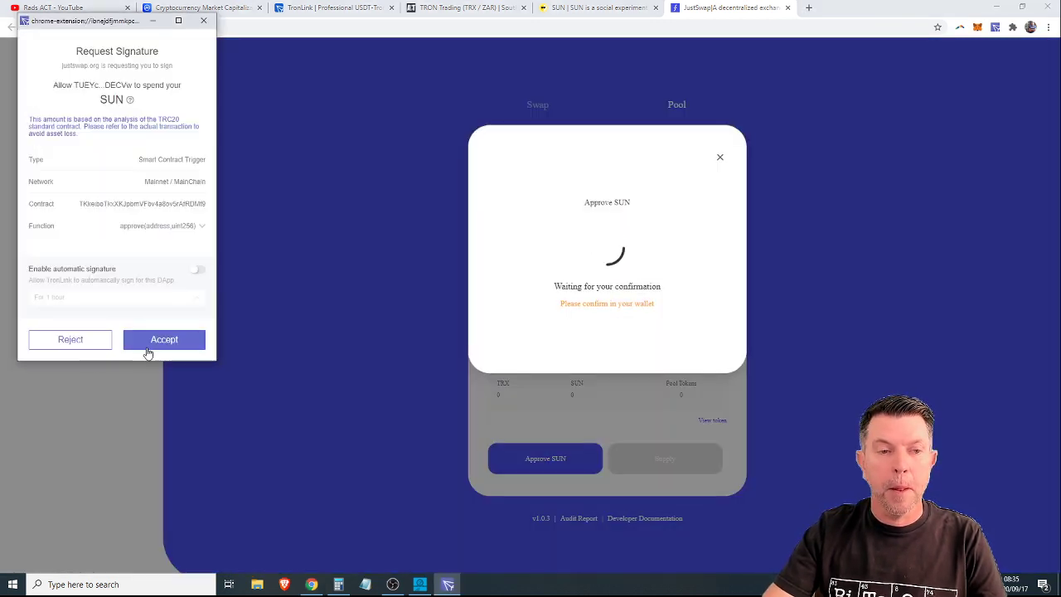
pyautogui.click(164, 340)
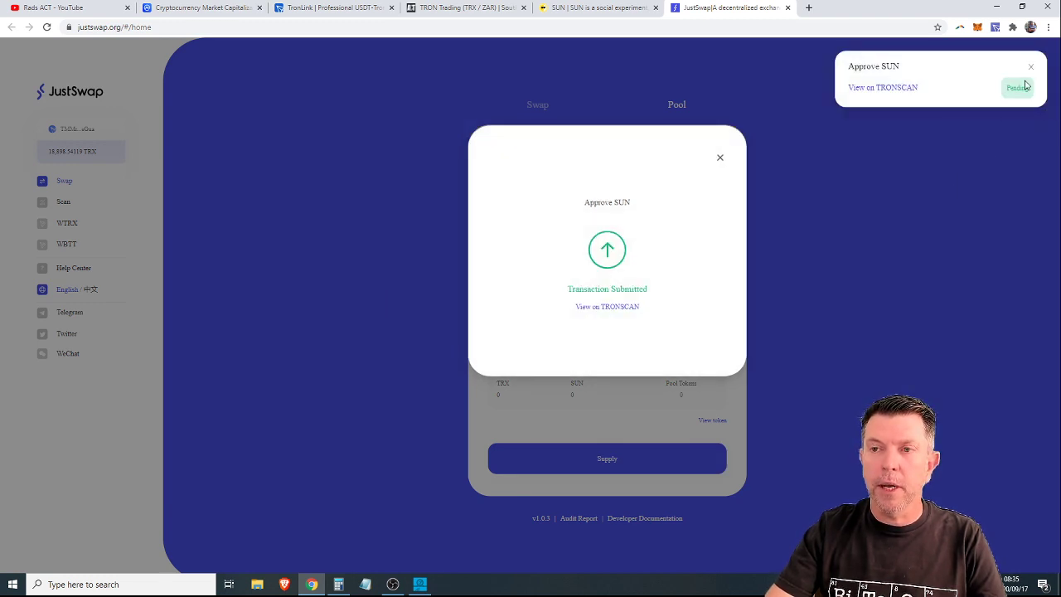
pyautogui.click(995, 26)
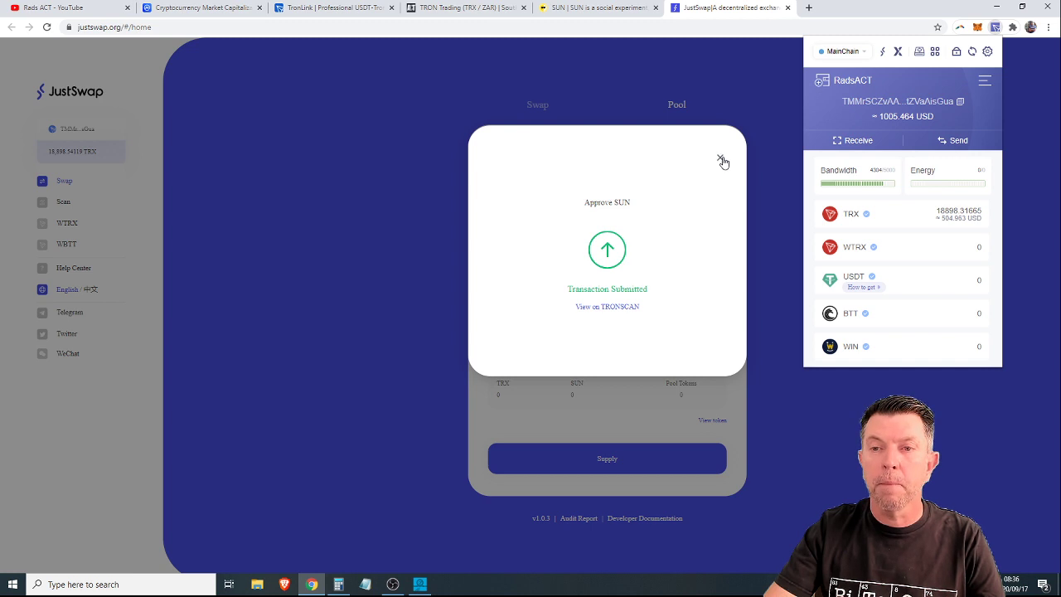
pyautogui.click(721, 160)
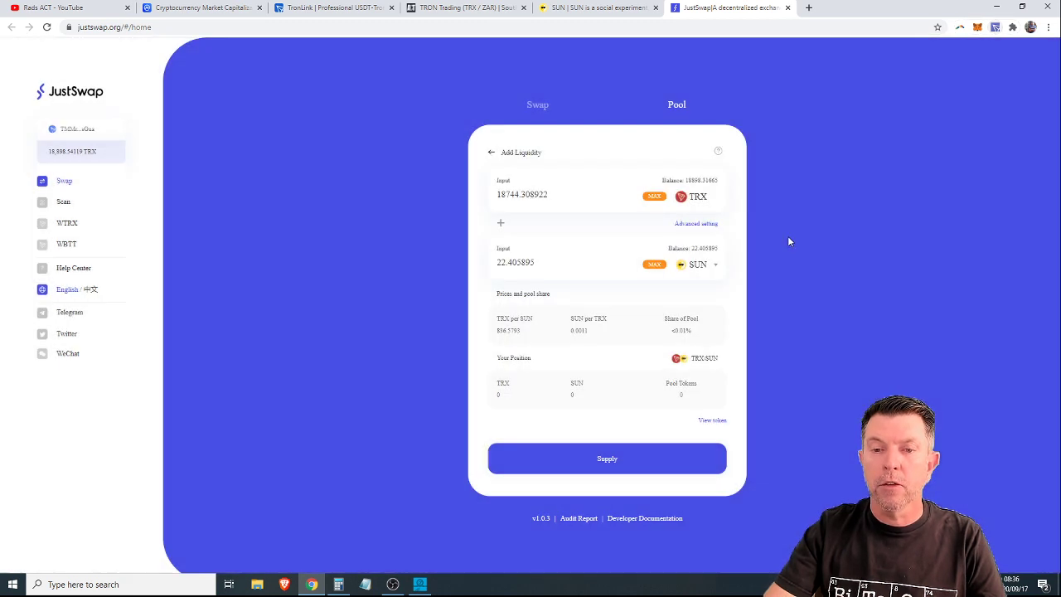
# - Supply 18,744.308922 TRX and 22.405895 SUN to the pool and sign in TronLink
pyautogui.click(604, 467)
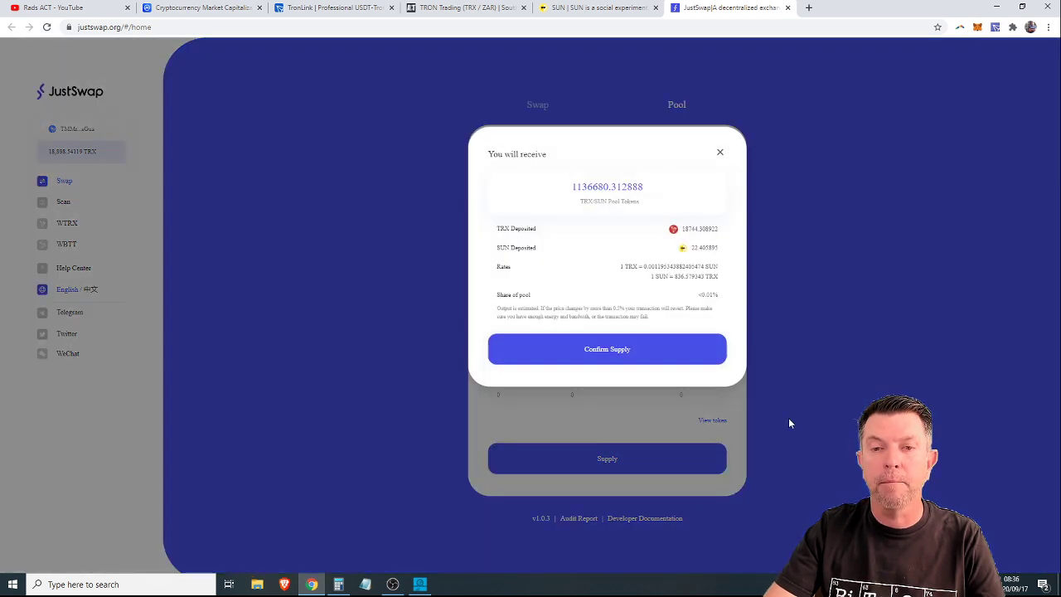
pyautogui.click(602, 352)
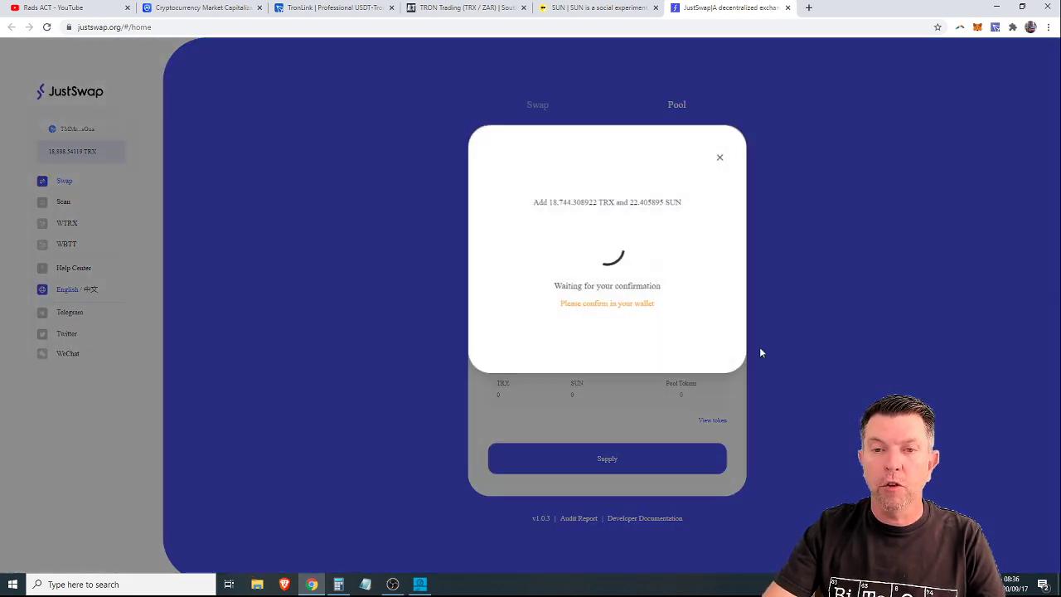
pyautogui.click(166, 341)
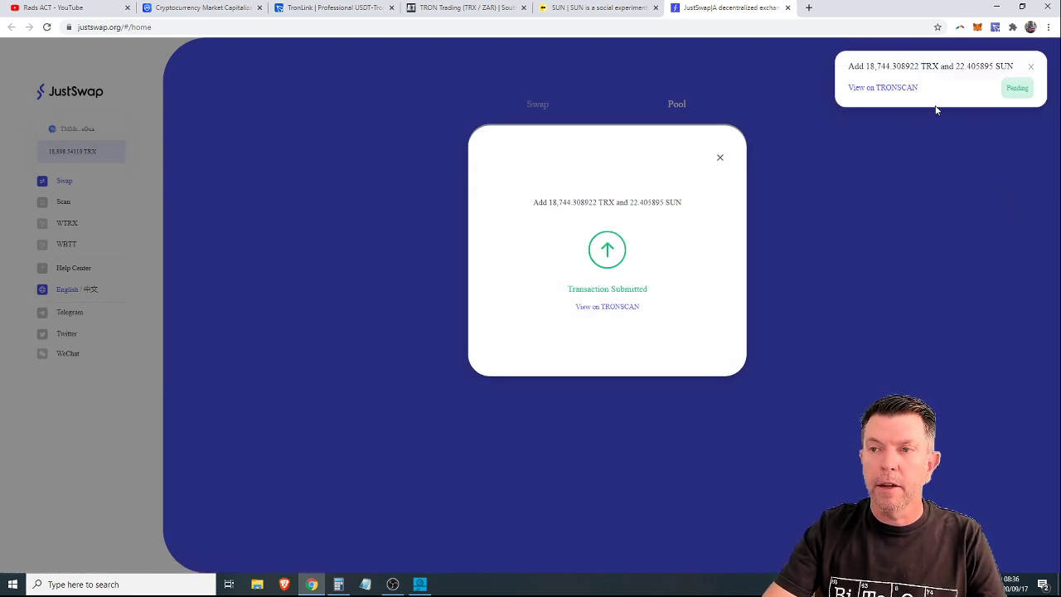
# - Refresh TronLink until 1136680.312888 S-SUN-TRX LP tokens appear, then switch to SUN.io
pyautogui.click(995, 27)
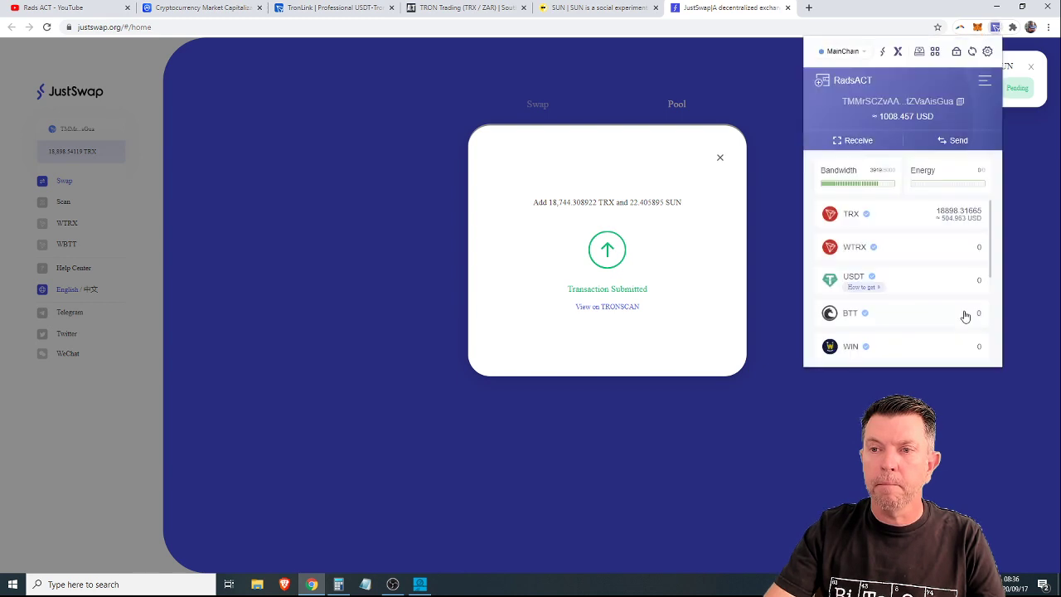
pyautogui.scroll(-3, 912, 282)
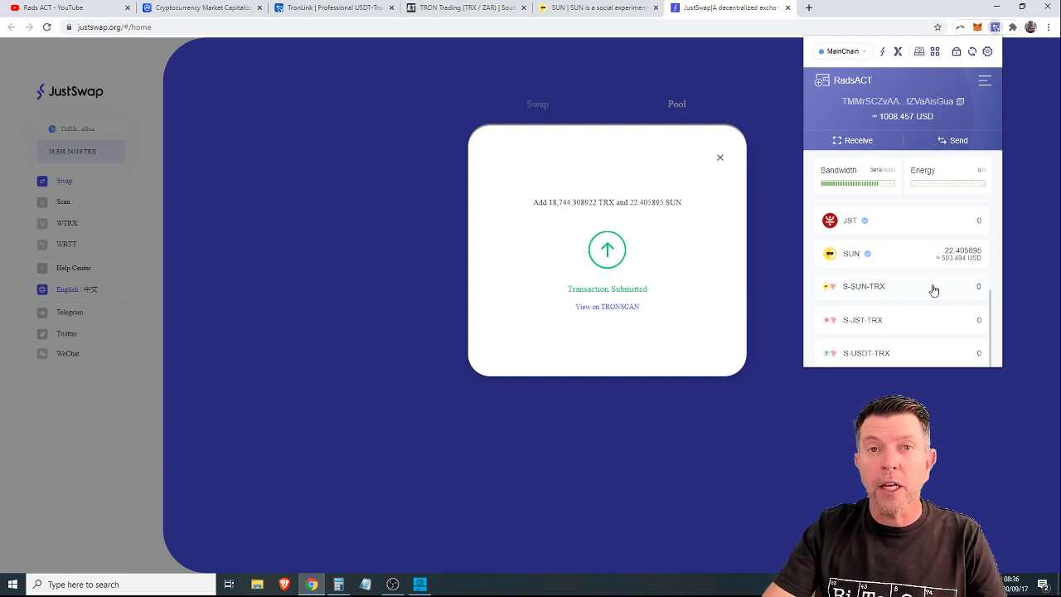
pyautogui.click(973, 51)
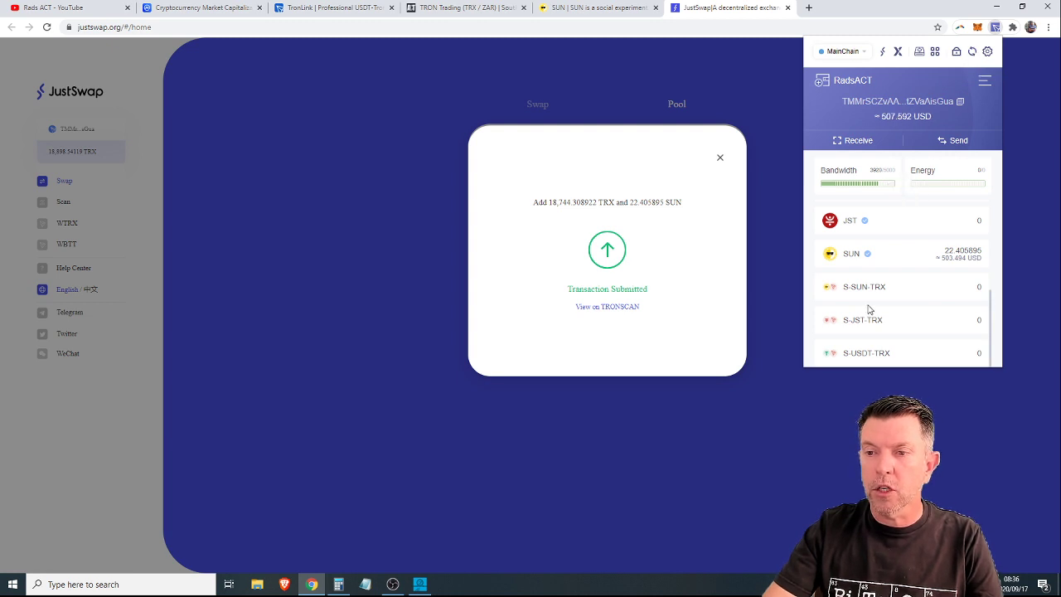
pyautogui.scroll(5, 952, 275)
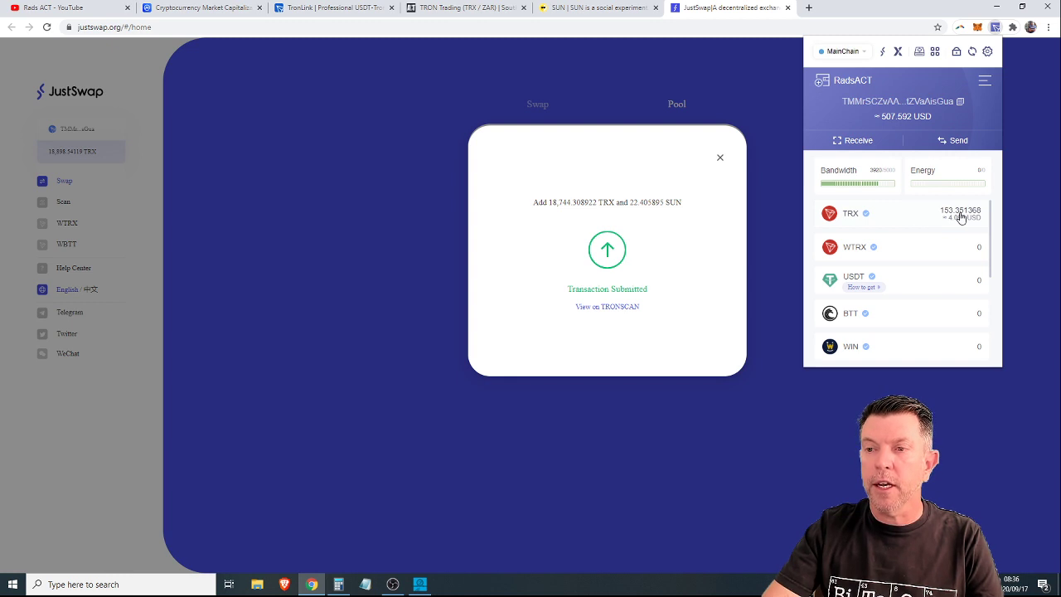
pyautogui.scroll(-3, 960, 217)
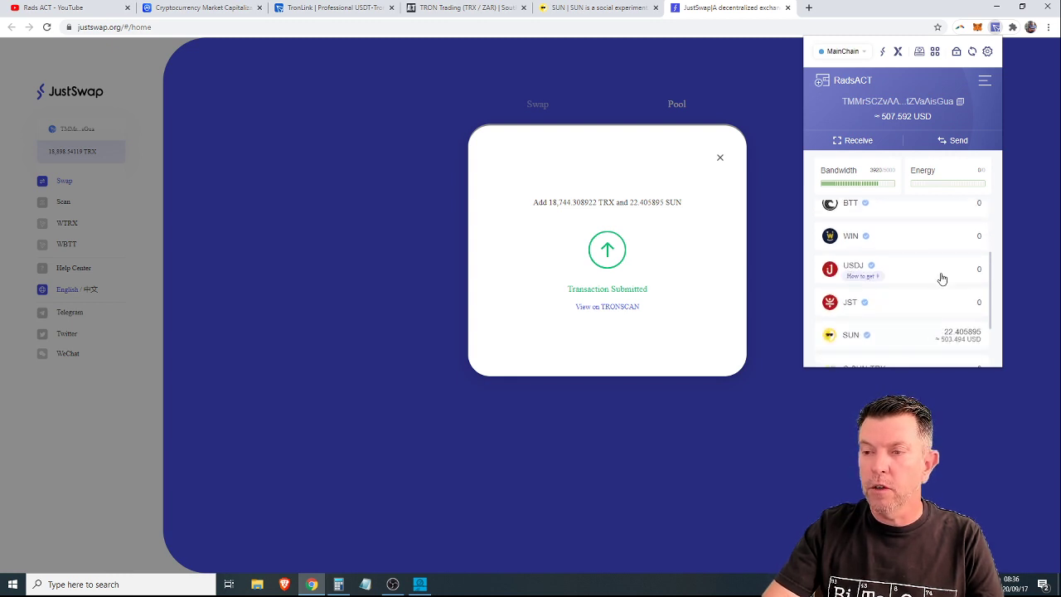
pyautogui.click(974, 55)
pyautogui.scroll(-2, 940, 263)
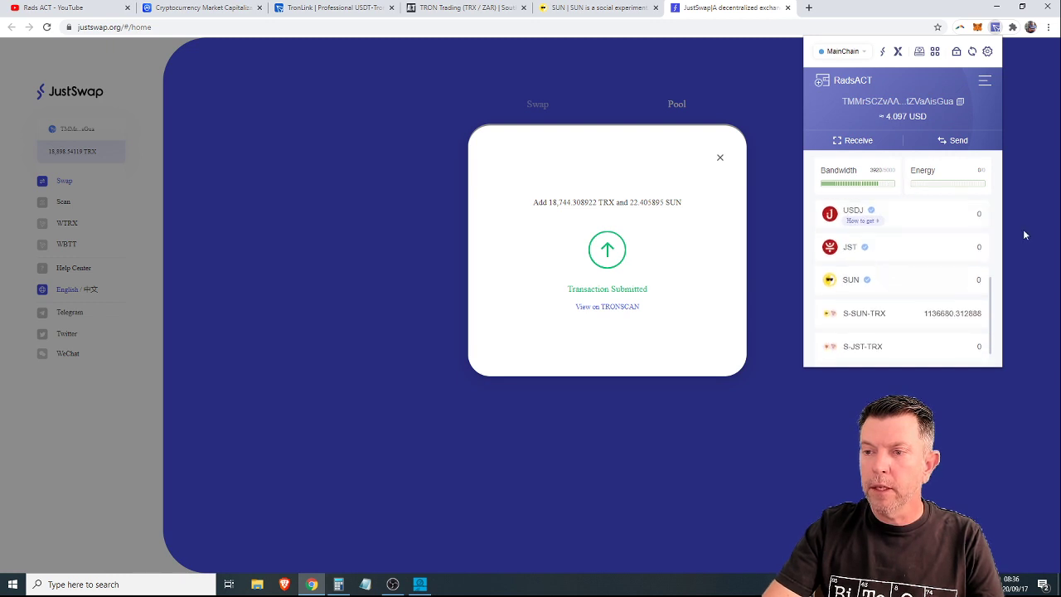
pyautogui.scroll(-1, 954, 315)
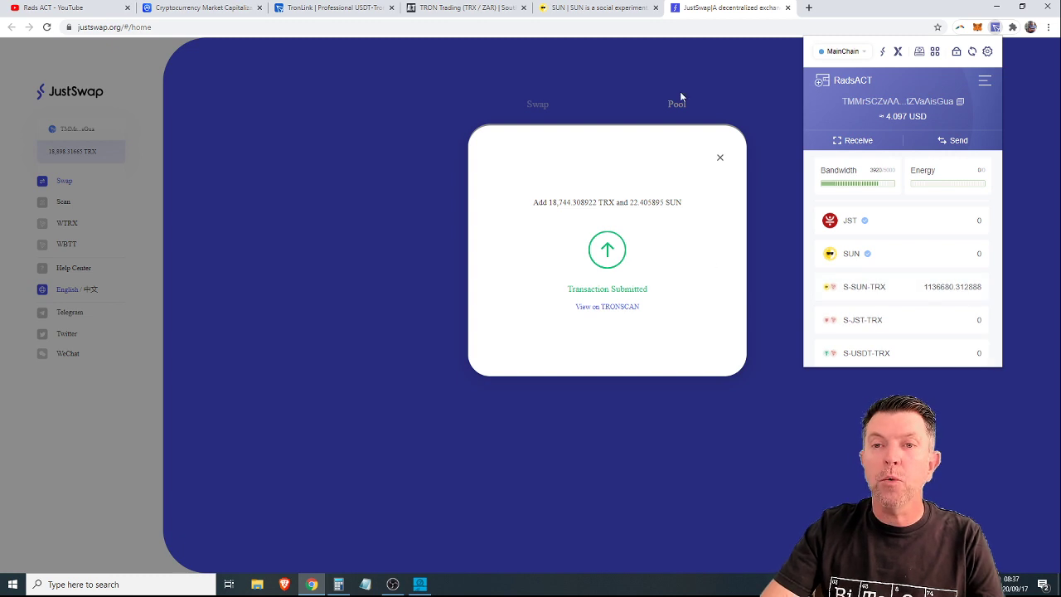
pyautogui.click(373, 298)
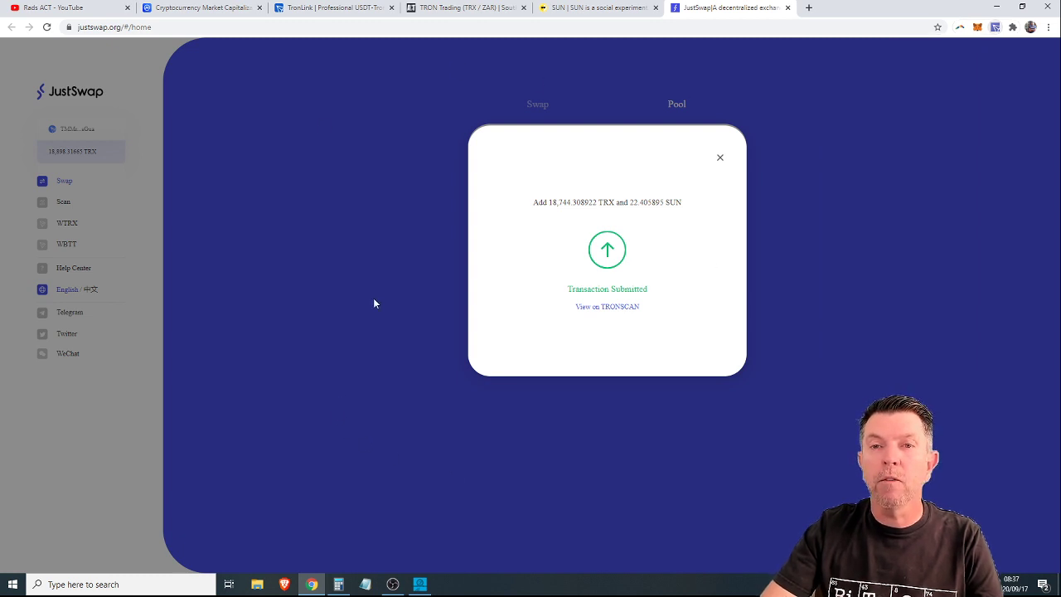
pyautogui.click(590, 10)
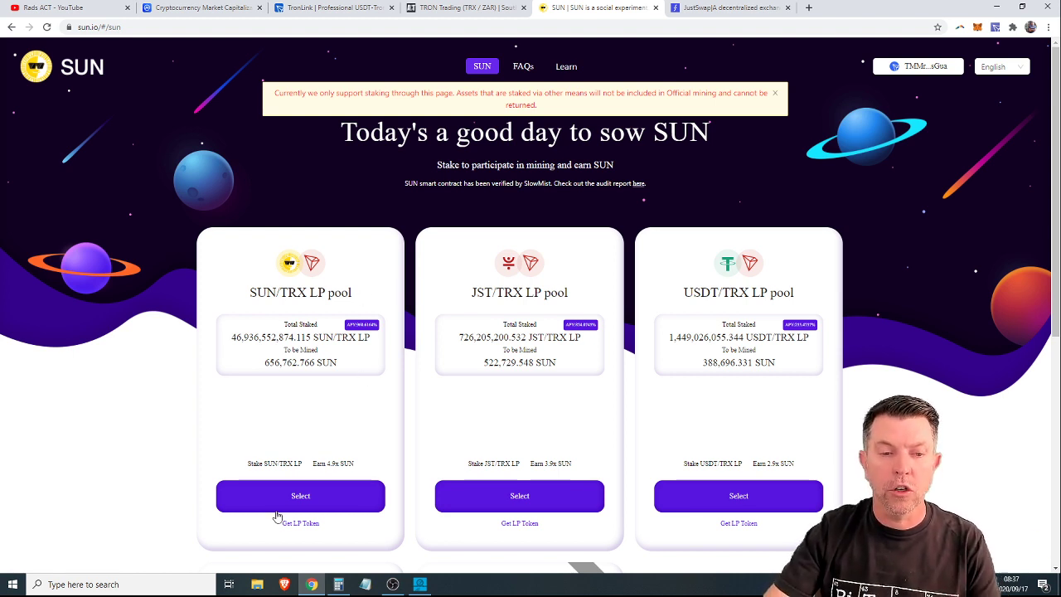
# - Open the SUN/TRX LP pool's stake form and copy the LP balance figure
pyautogui.scroll(-2, 327, 387)
pyautogui.click(307, 333)
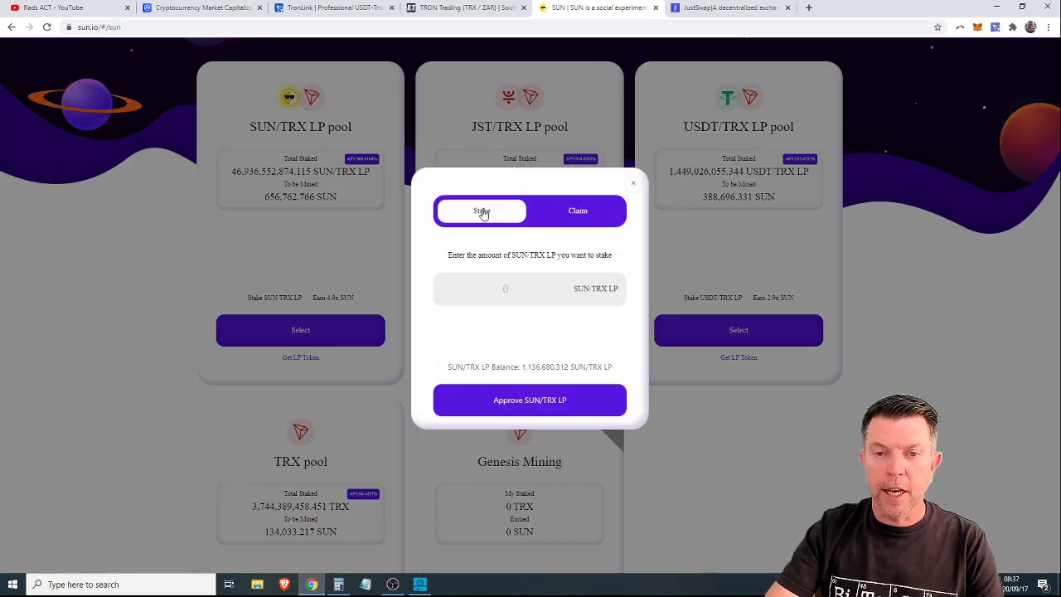
pyautogui.moveTo(523, 367); pyautogui.dragTo(569, 366)
pyautogui.rightClick(560, 365)
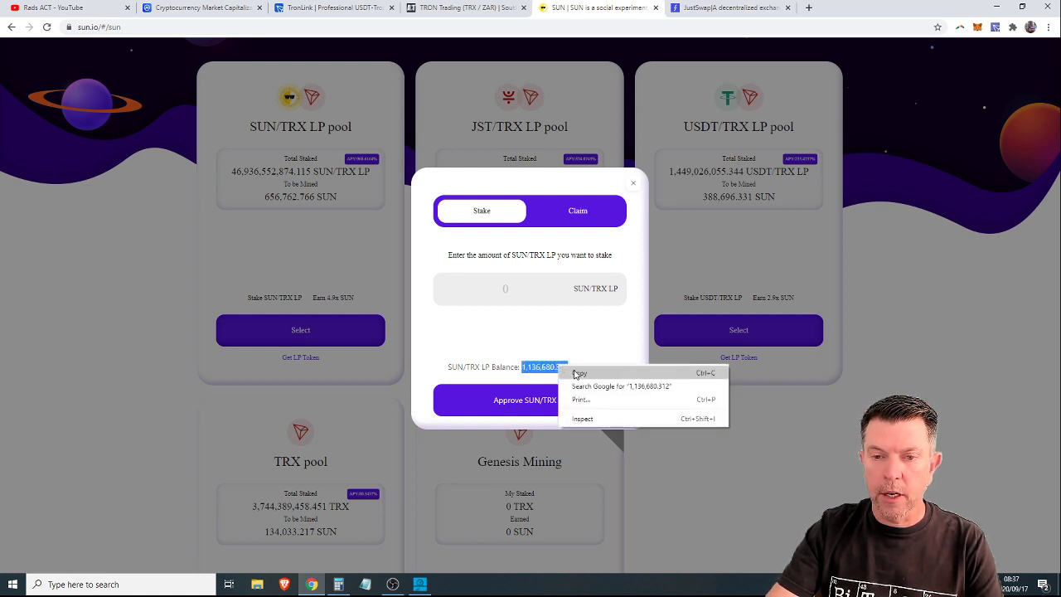
pyautogui.click(578, 373)
# - Enter 1136680.312 as the stake amount and request approval of the LP tokens
pyautogui.click(500, 289)
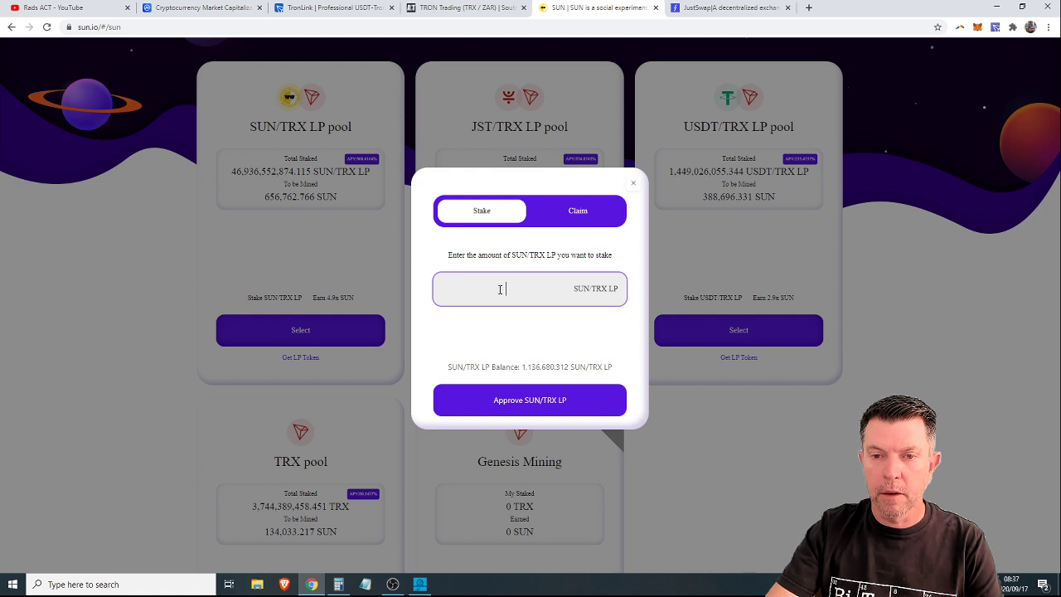
pyautogui.rightClick(500, 289)
pyautogui.click(543, 373)
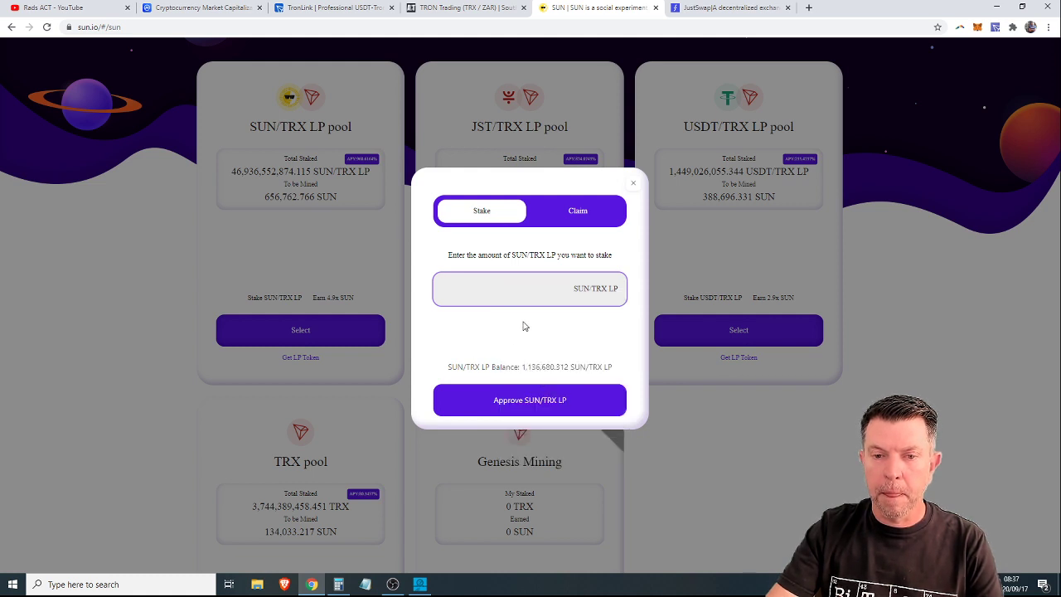
pyautogui.click(514, 293)
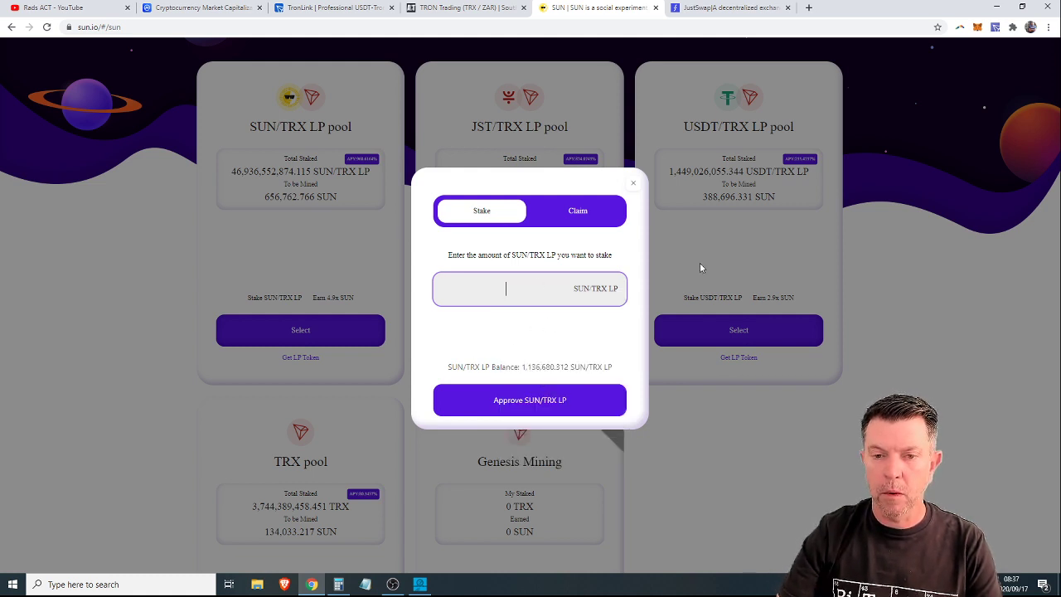
pyautogui.write('113')
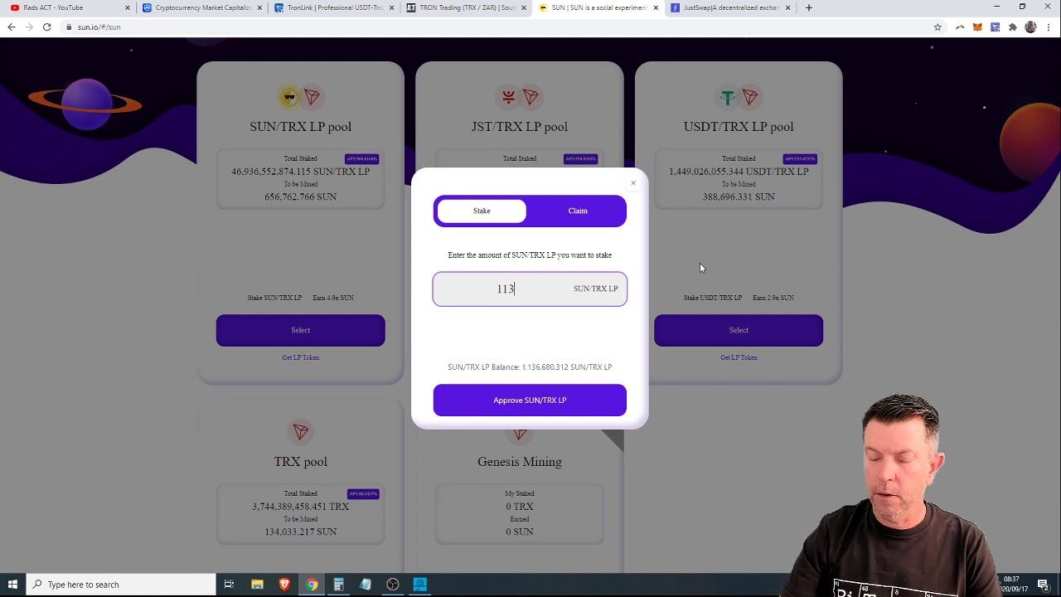
pyautogui.write('668')
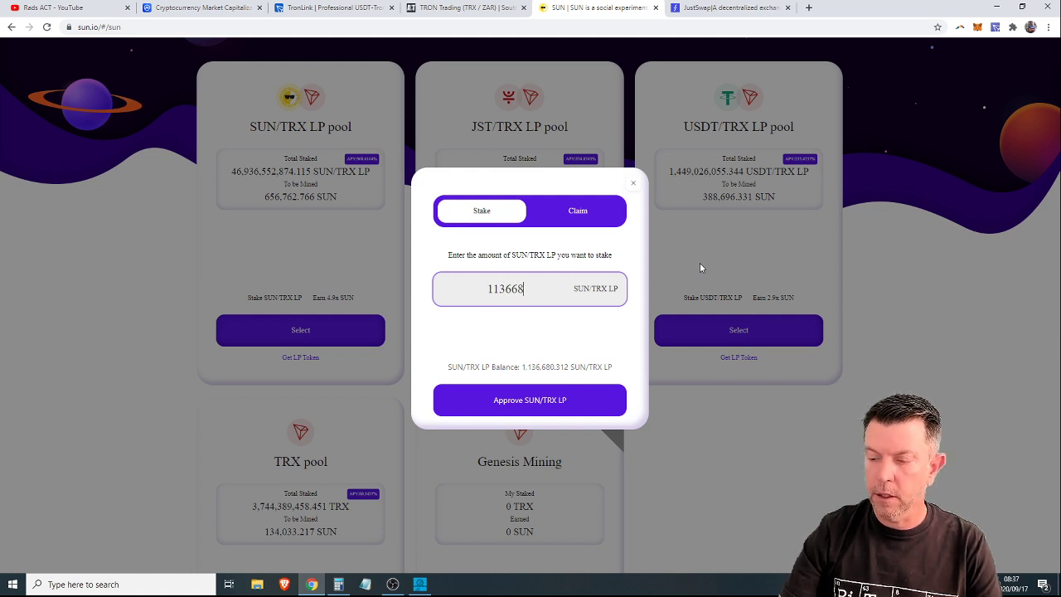
pyautogui.write('0.')
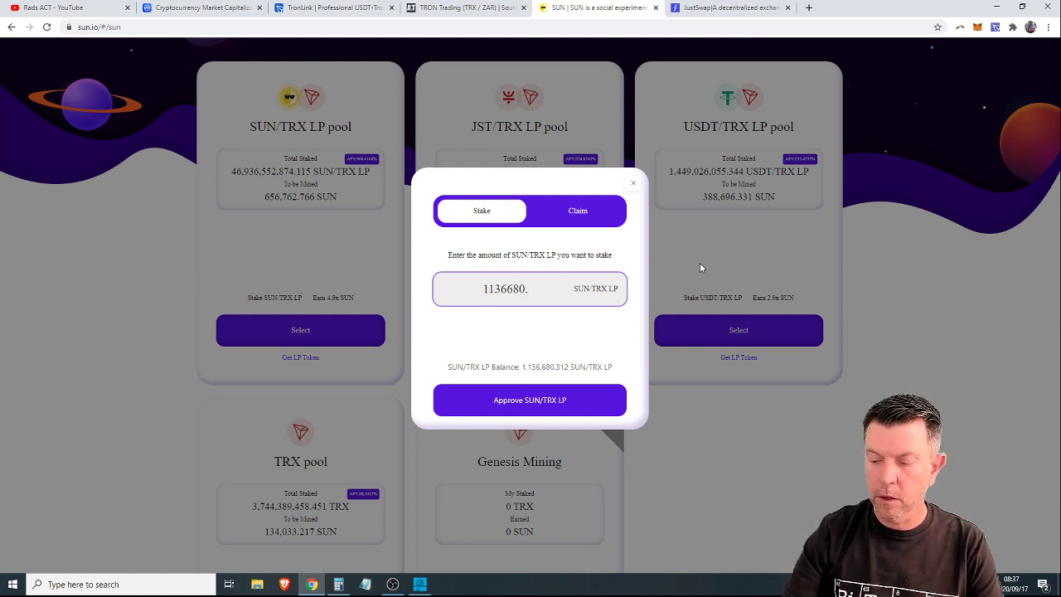
pyautogui.write('312')
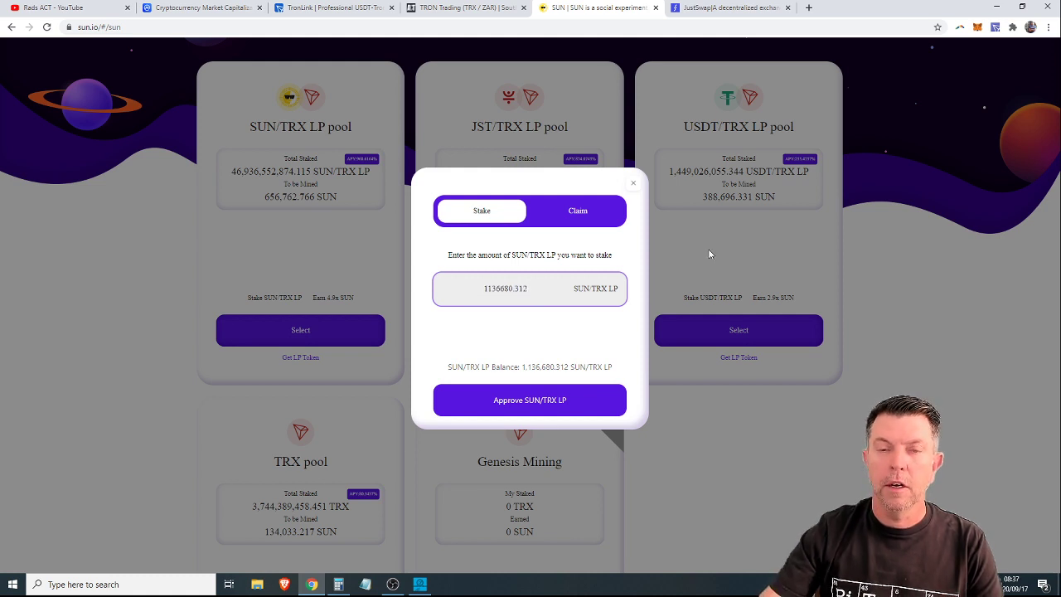
pyautogui.click(522, 401)
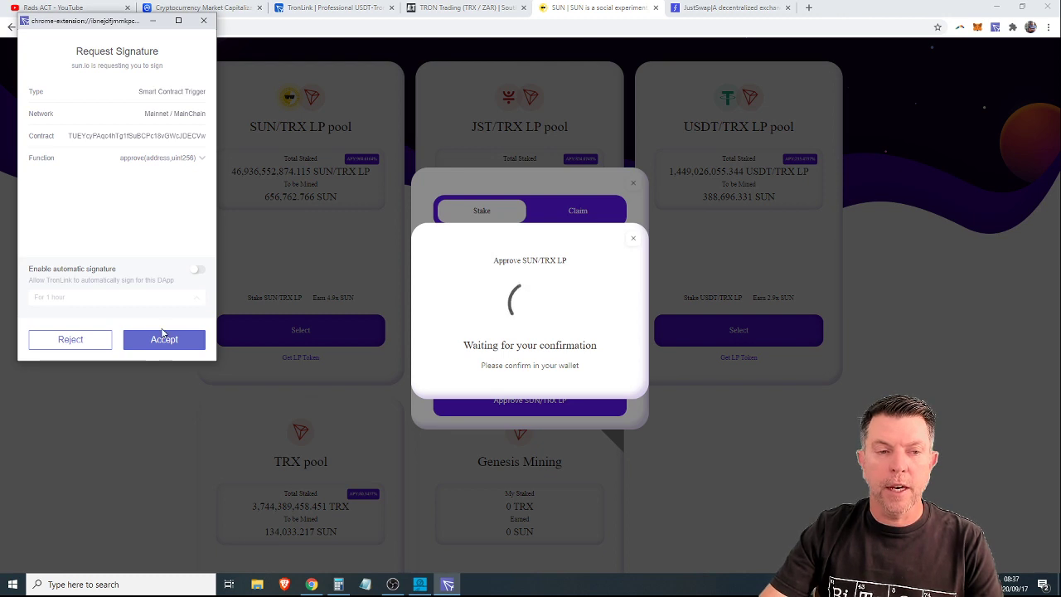
# - Sign the SUN/TRX LP approval in TronLink and close the confirmation popup
pyautogui.click(164, 341)
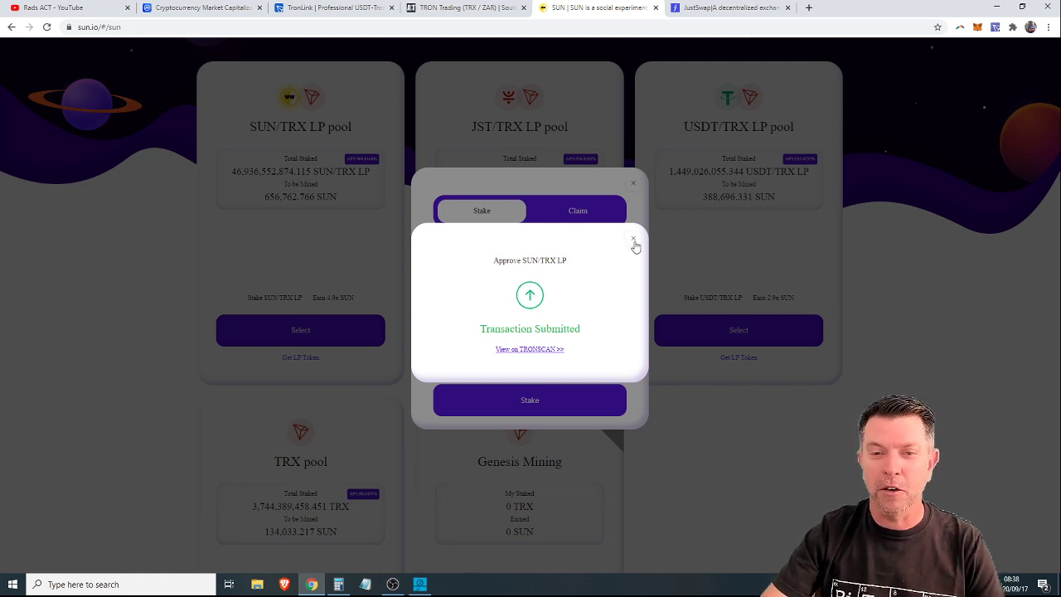
pyautogui.click(633, 241)
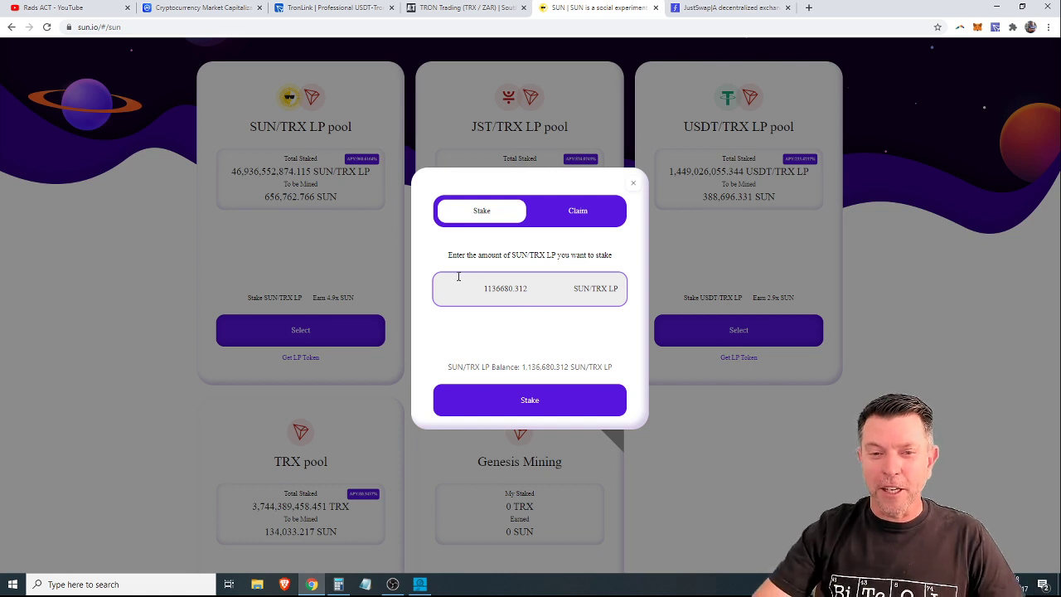
# - Stake 1136680.312 SUN/TRX LP, sign it in TronLink, and view the transaction on TronScan
pyautogui.click(533, 405)
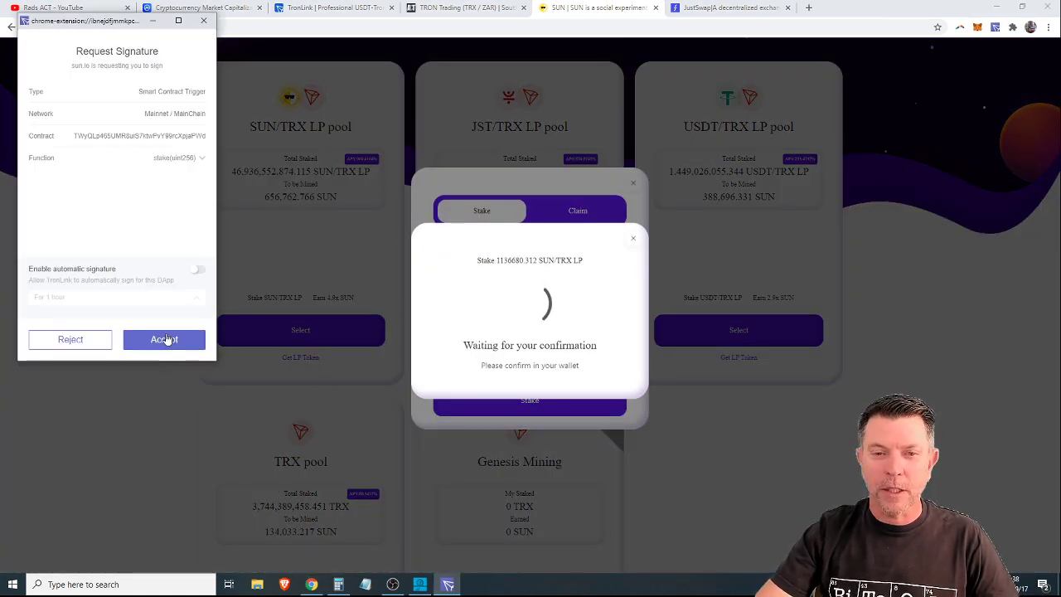
pyautogui.click(165, 340)
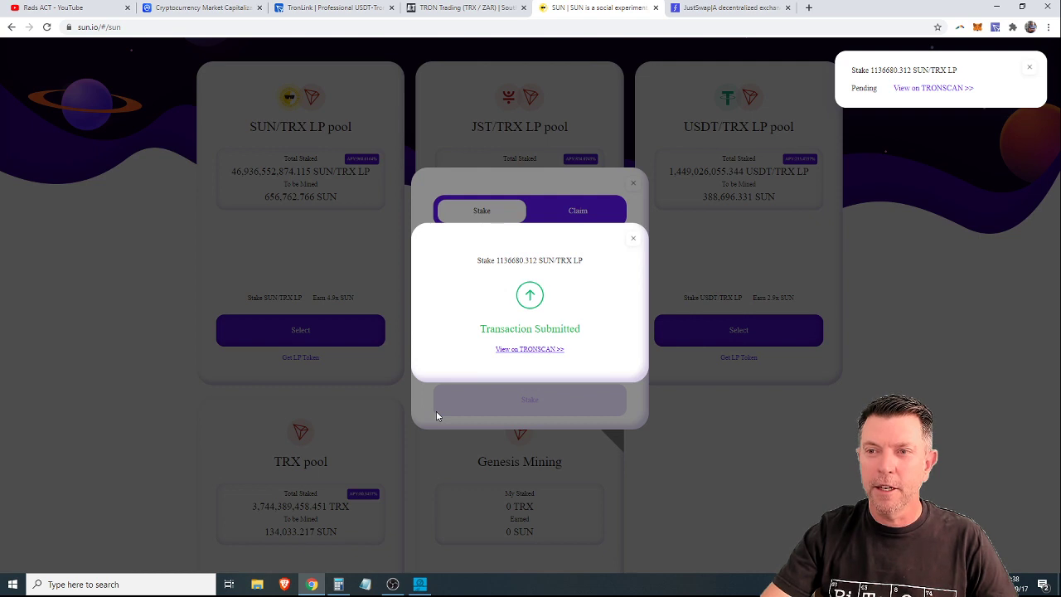
pyautogui.click(929, 89)
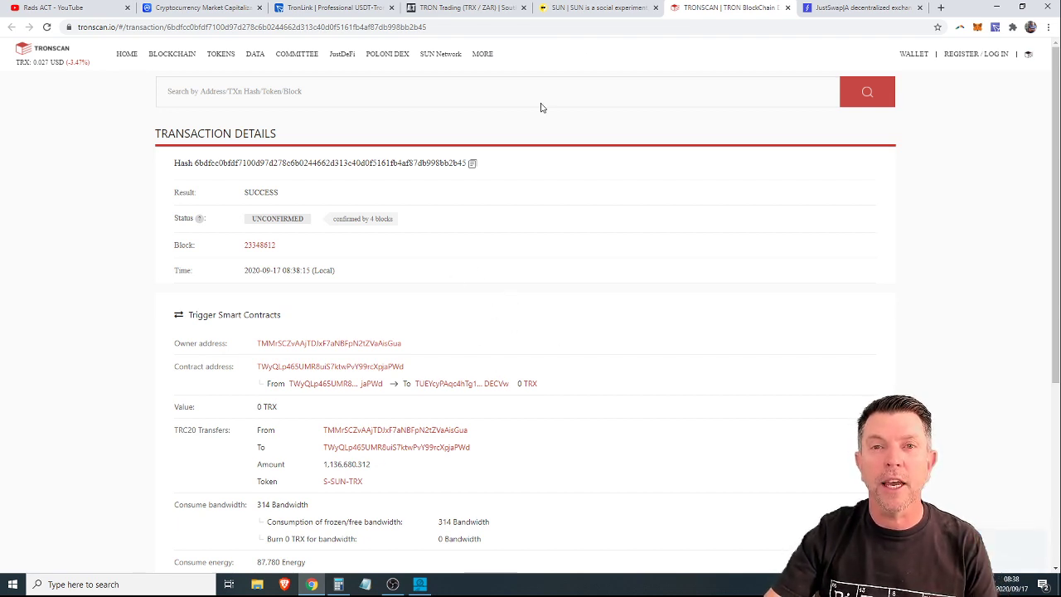
# - Go back to the SUN.io tab once the 1,136,680.312 S-SUN-TRX stake shows SUCCESS
pyautogui.click(597, 8)
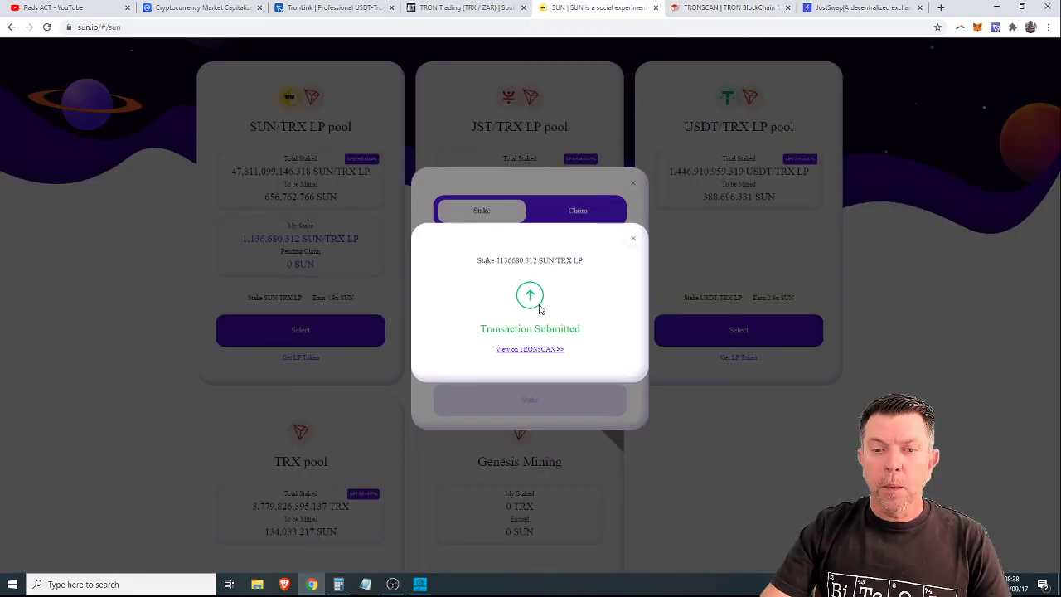
# - Dismiss the stake confirmation and close the stake form
pyautogui.click(630, 242)
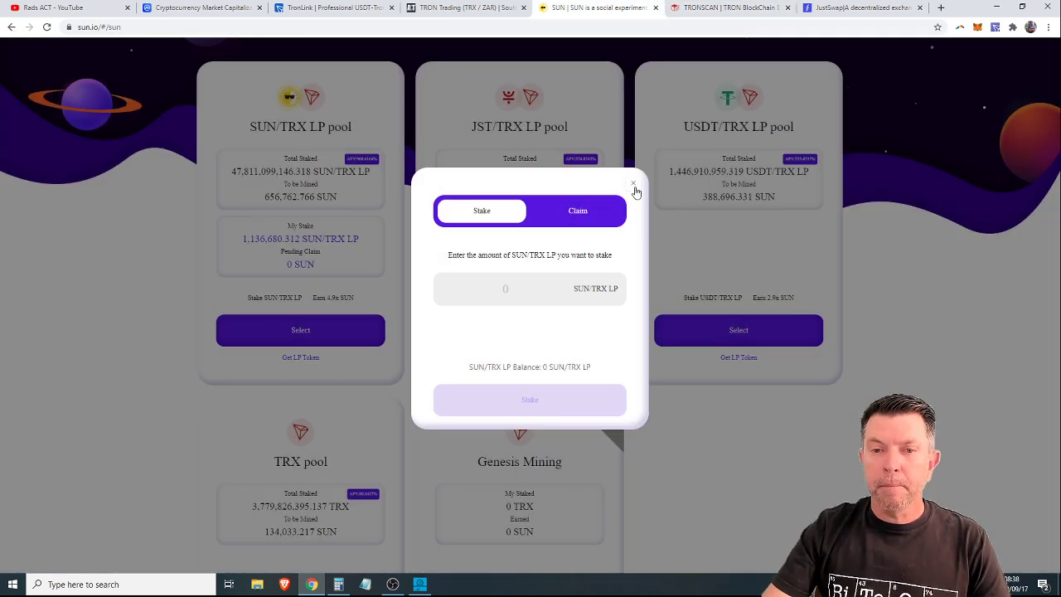
pyautogui.click(633, 184)
pyautogui.scroll(2, 636, 190)
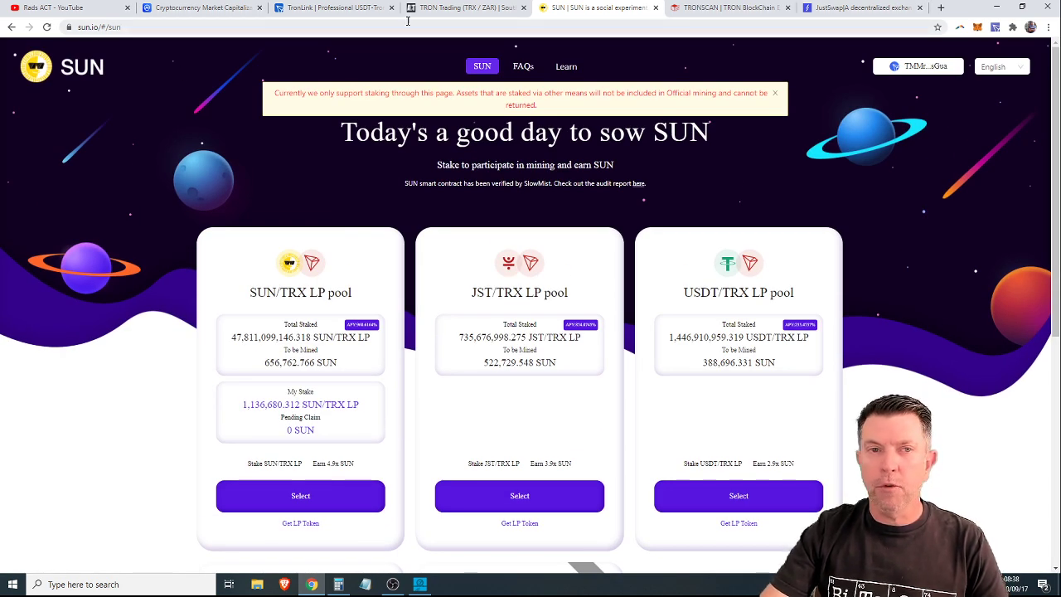
# - Reload the staking page until the pool shows My Stake of 1,136,680.312 SUN/TRX LP
pyautogui.click(47, 26)
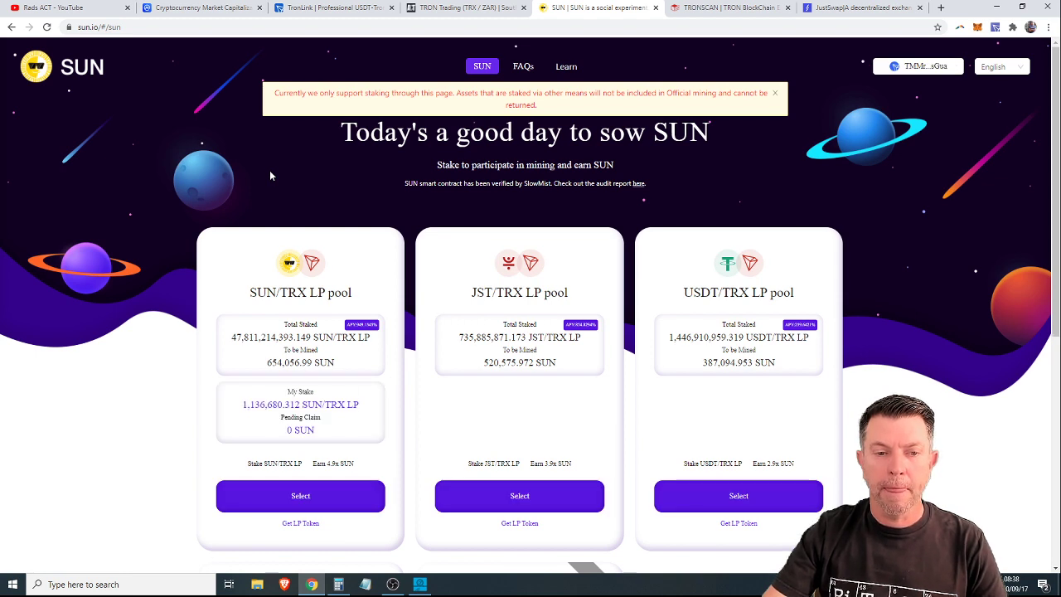
pyautogui.scroll(-2, 208, 279)
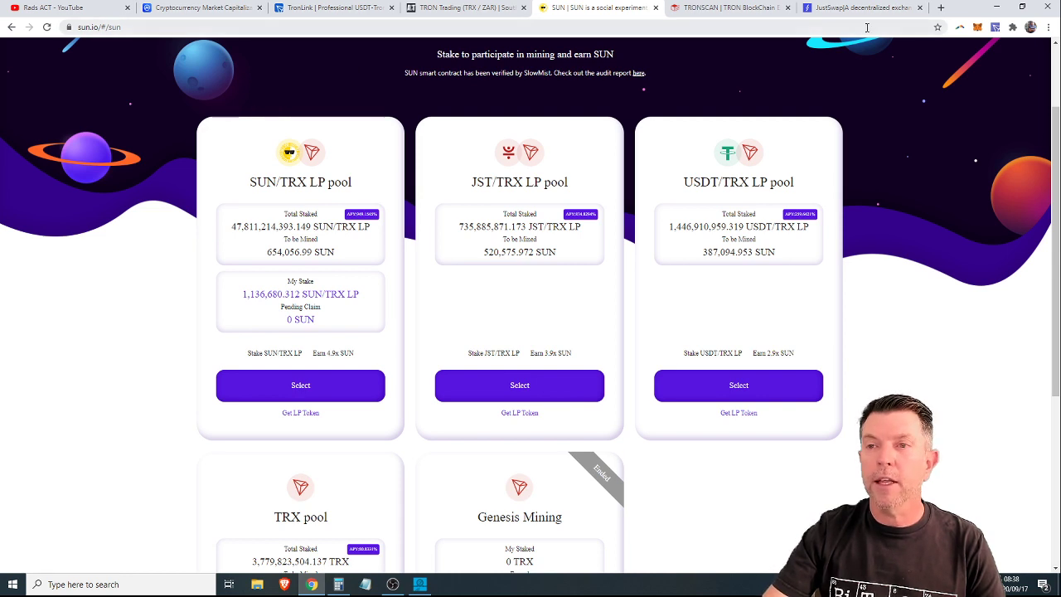
pyautogui.click(47, 26)
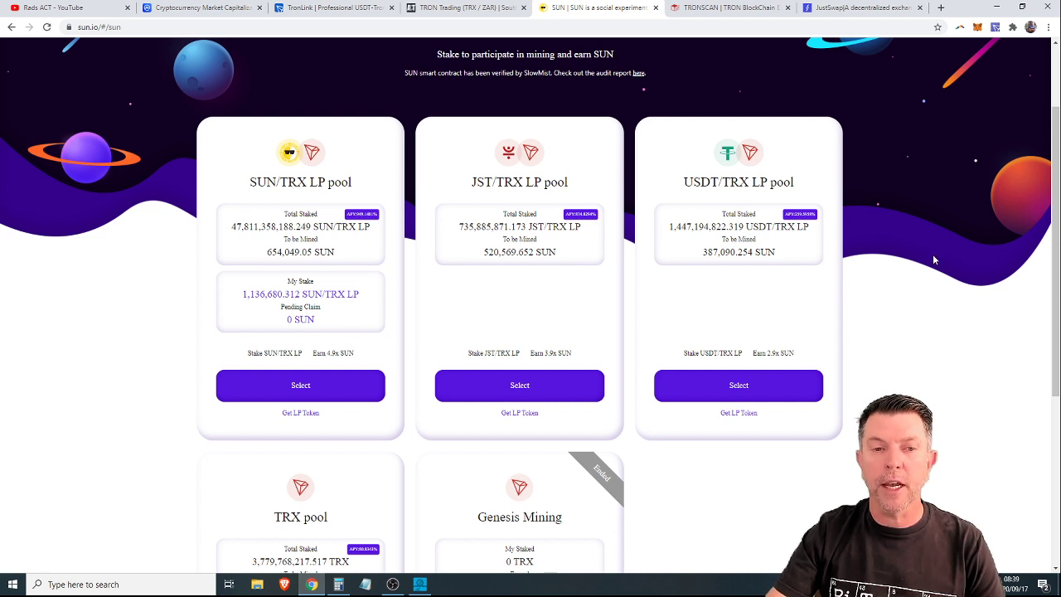
pyautogui.scroll(2, 912, 264)
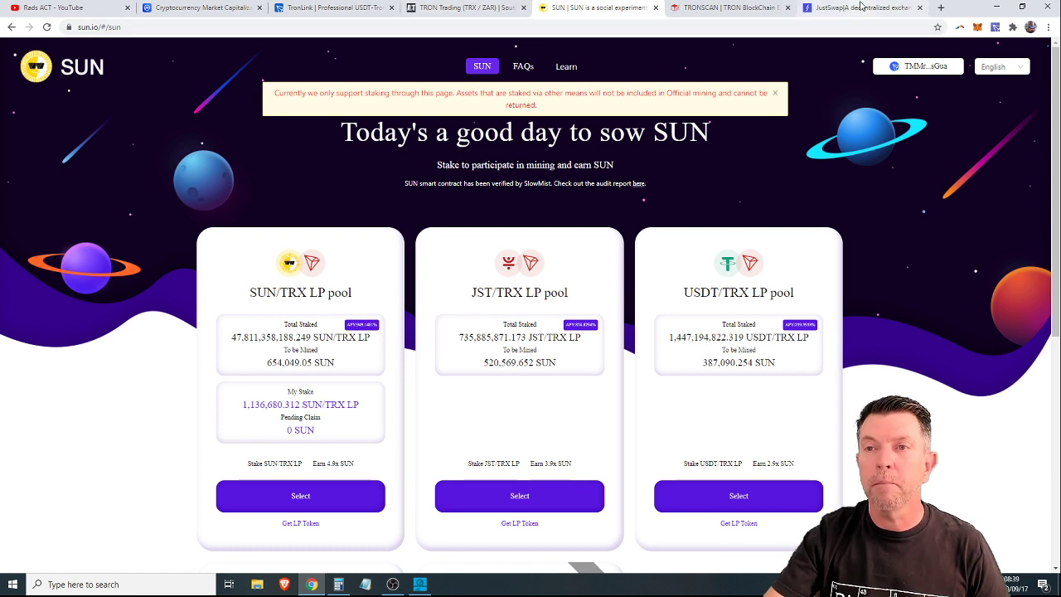
pyautogui.click(834, 15)
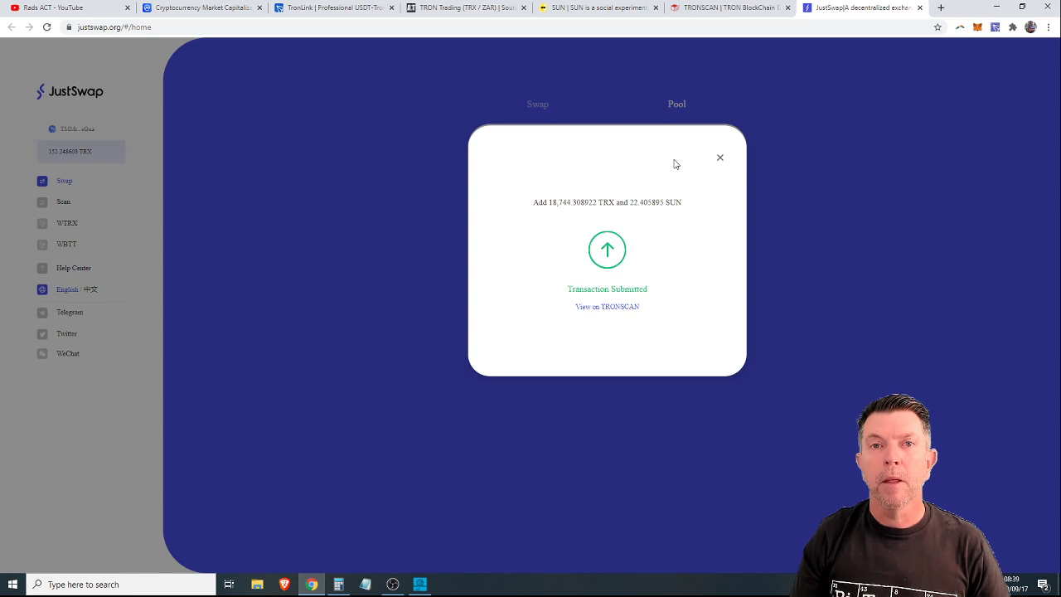
pyautogui.click(738, 10)
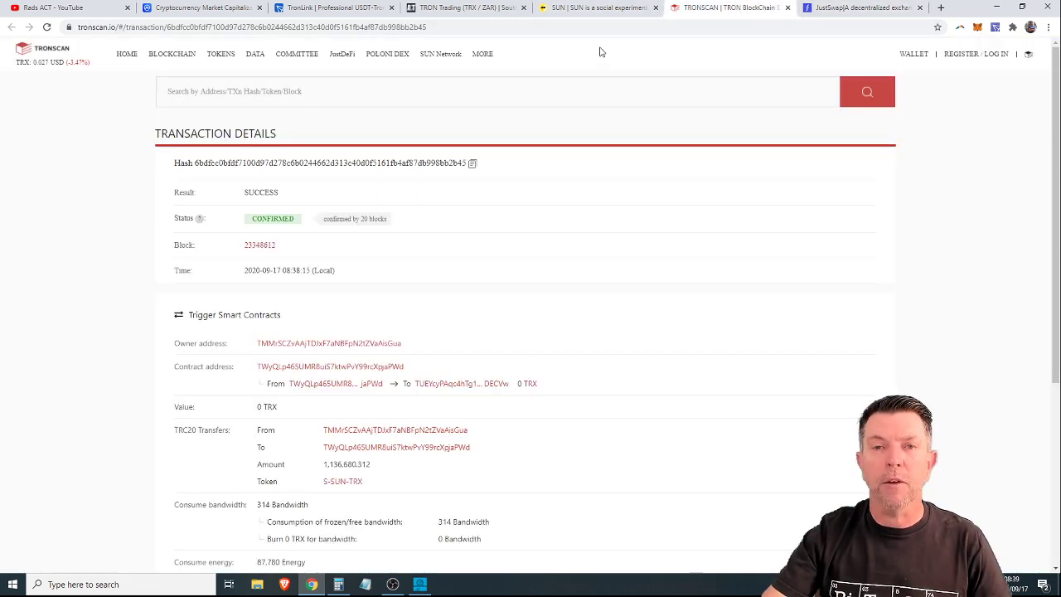
pyautogui.click(594, 10)
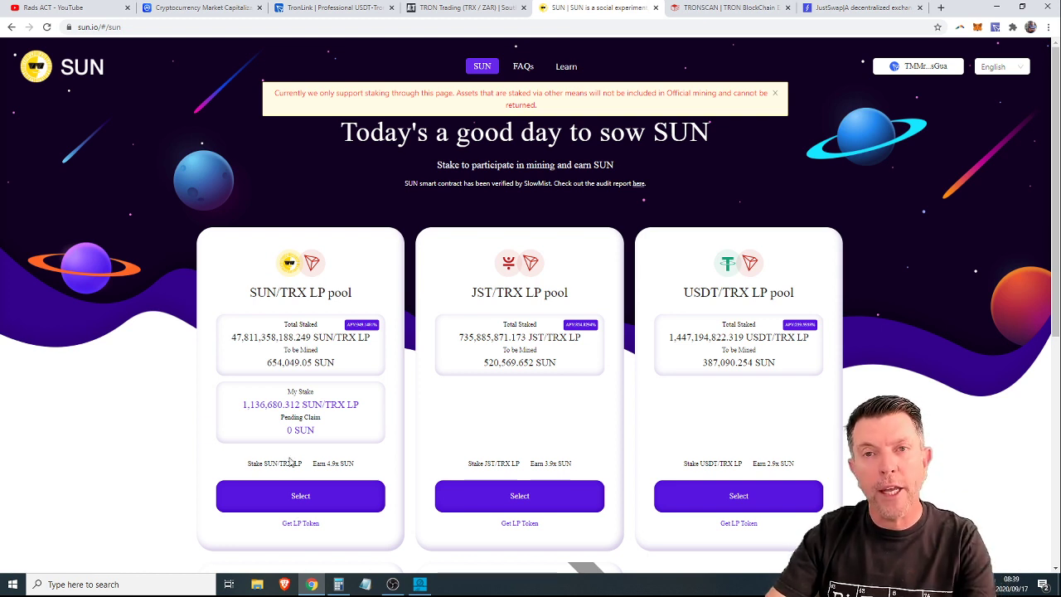
pyautogui.click(823, 9)
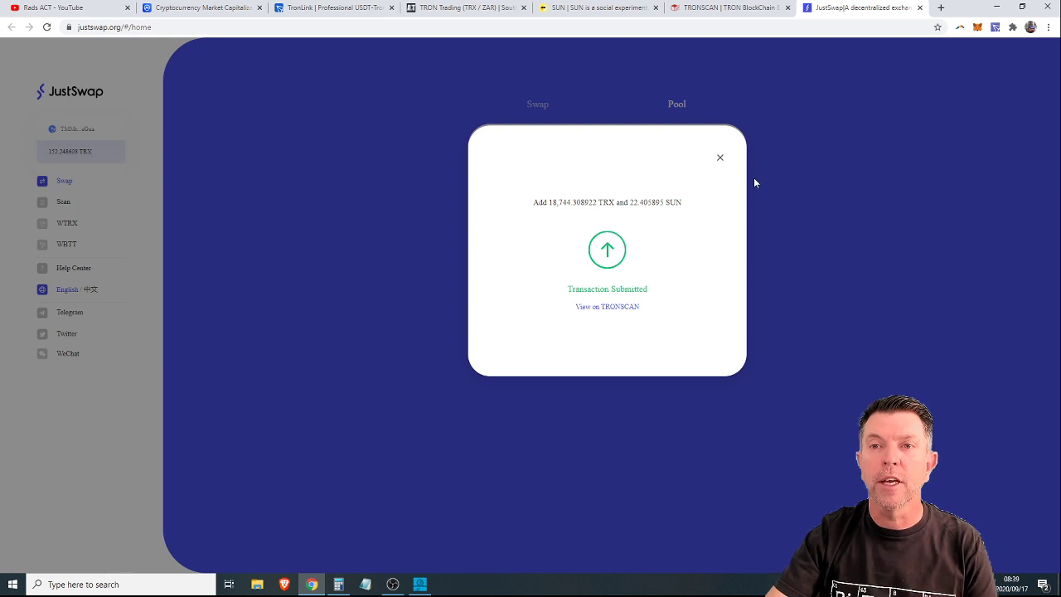
pyautogui.click(705, 8)
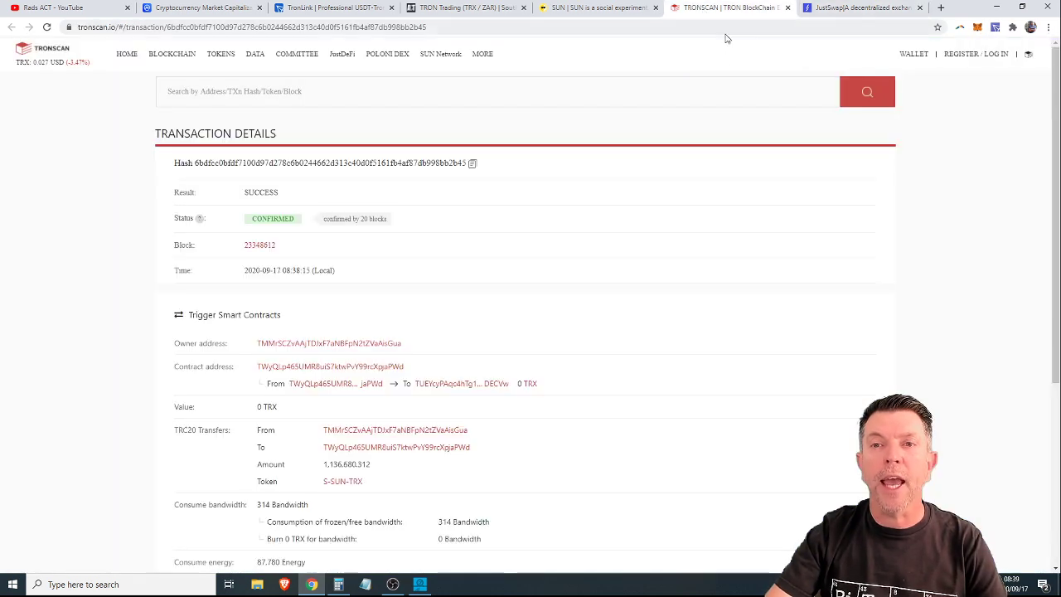
pyautogui.click(592, 8)
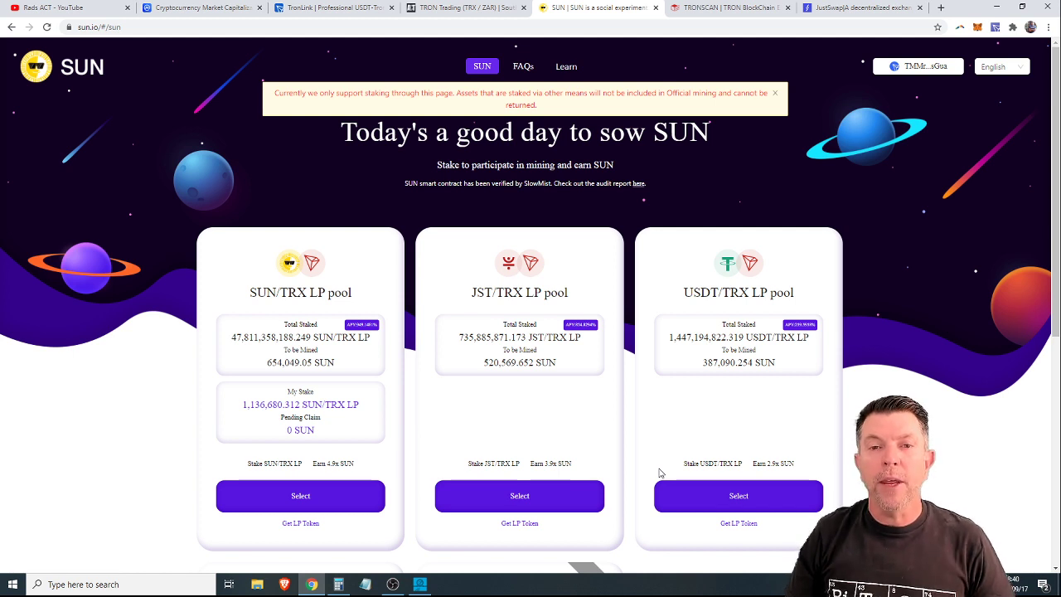
pyautogui.scroll(-5, 630, 166)
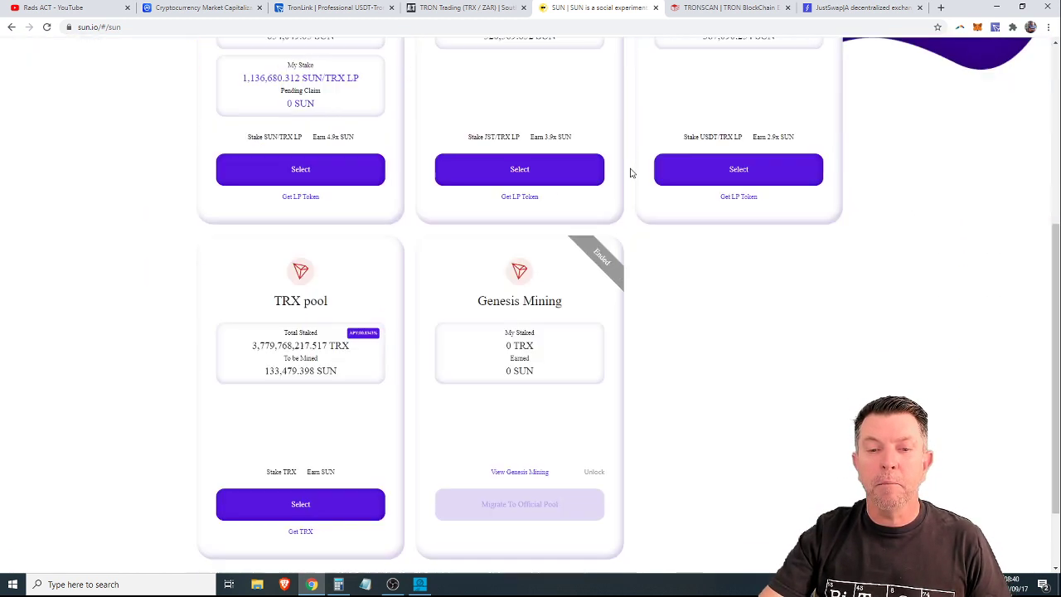
pyautogui.scroll(5, 634, 244)
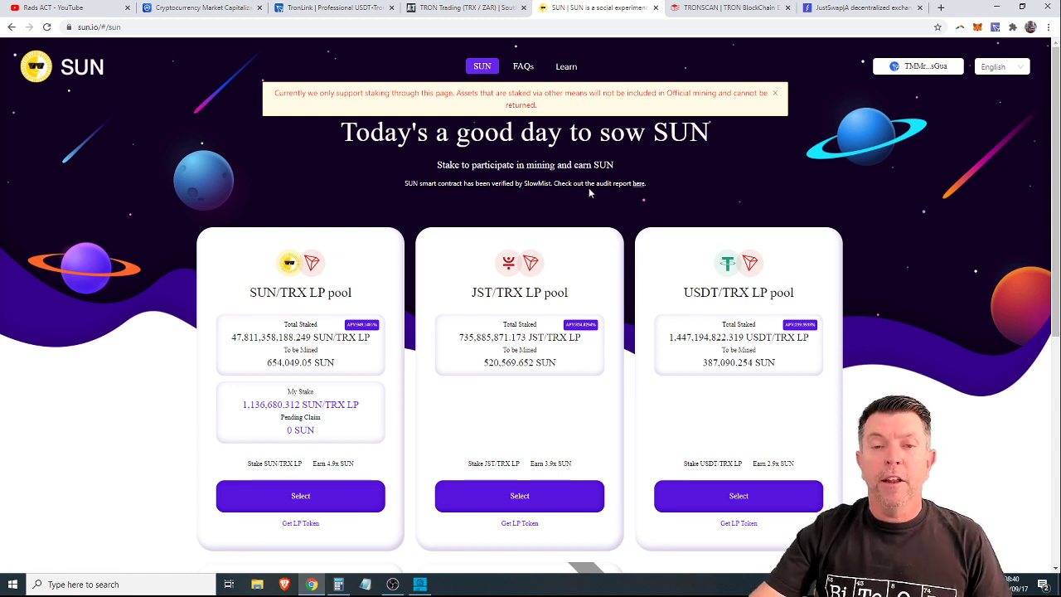
pyautogui.scroll(-5, 572, 171)
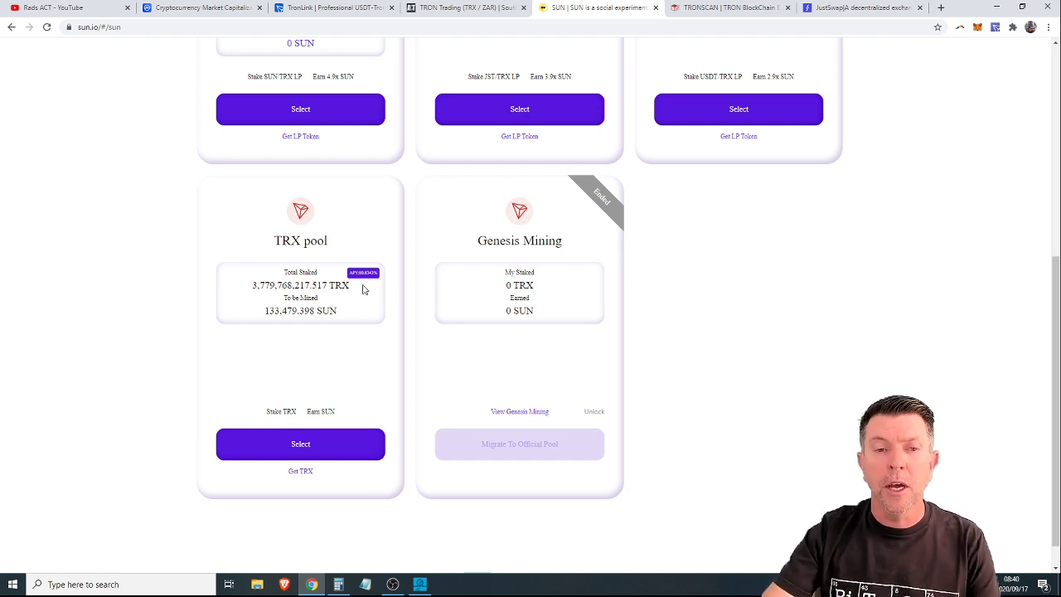
pyautogui.moveTo(364, 274)
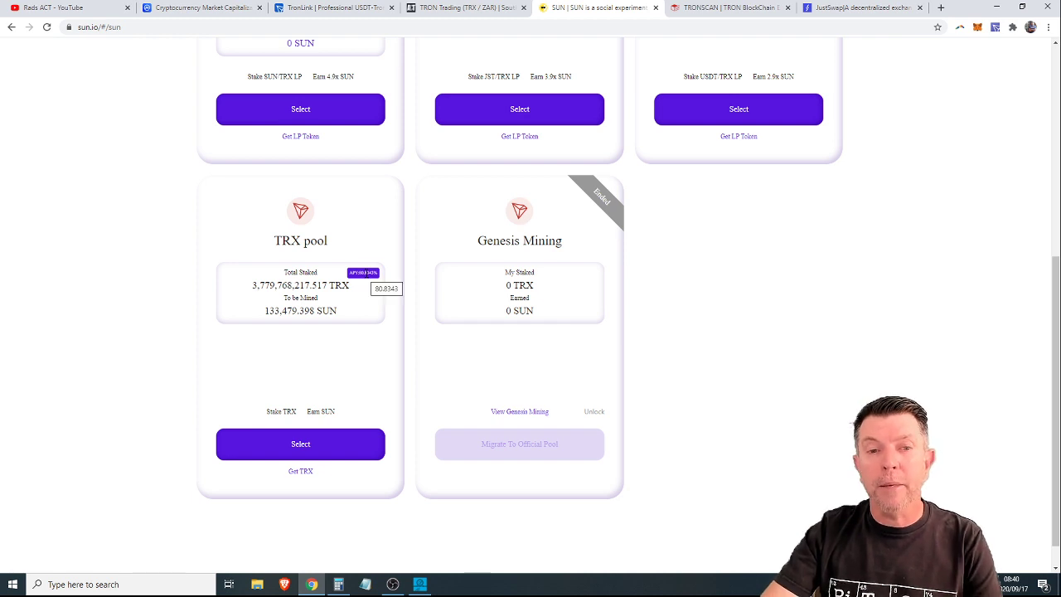
pyautogui.scroll(1, 339, 355)
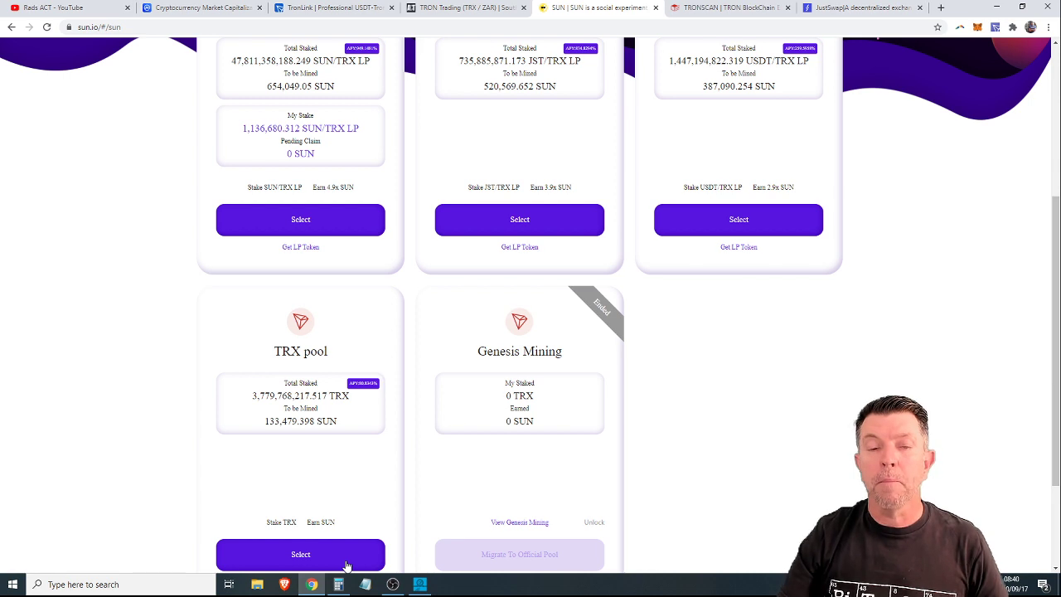
pyautogui.scroll(2, 368, 440)
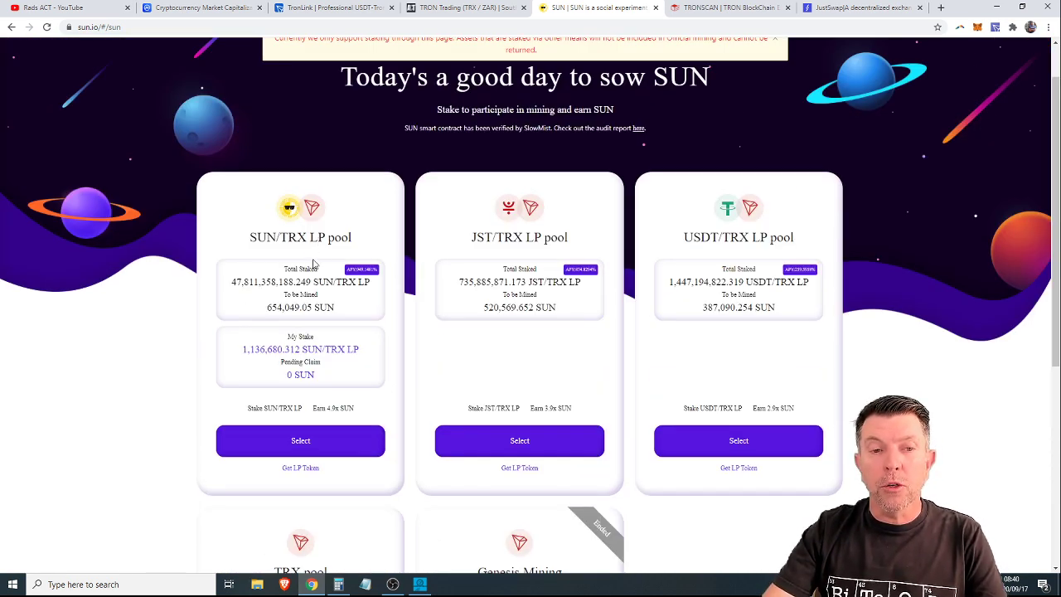
pyautogui.moveTo(251, 237); pyautogui.dragTo(277, 237)
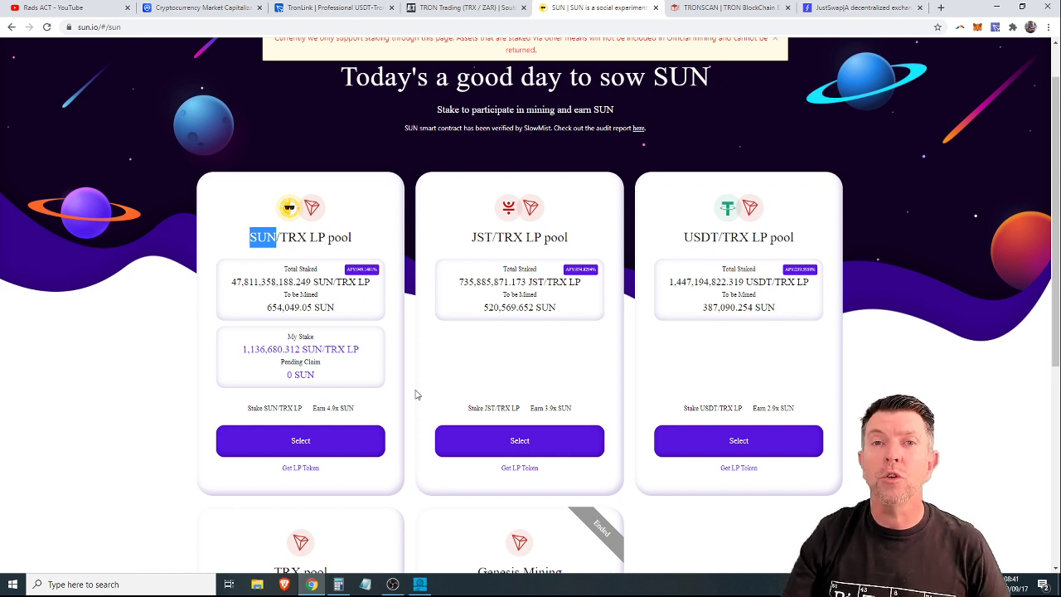
pyautogui.scroll(1, 290, 253)
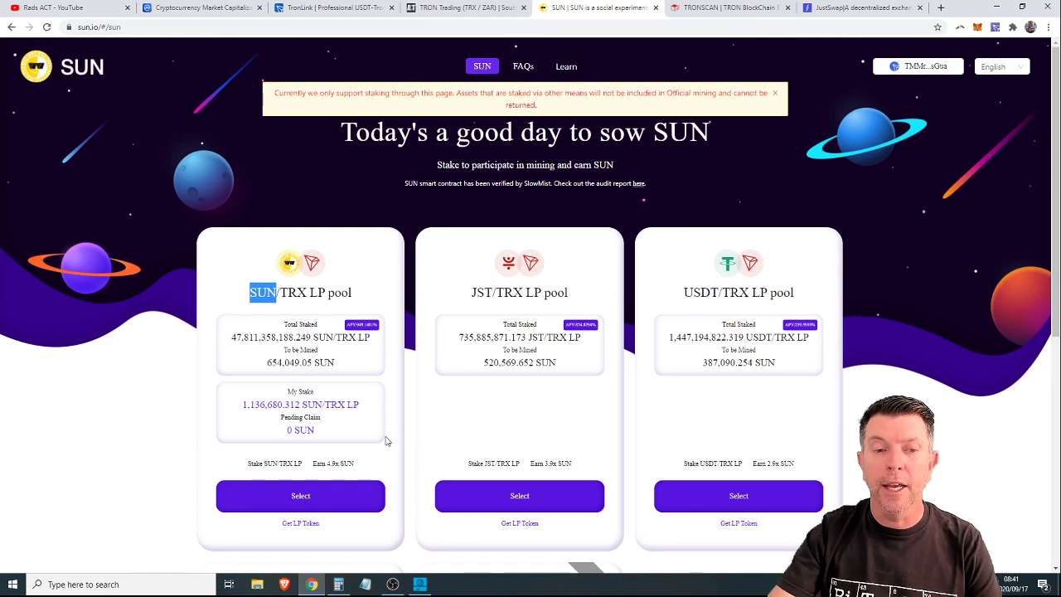
pyautogui.moveTo(242, 405); pyautogui.dragTo(300, 405)
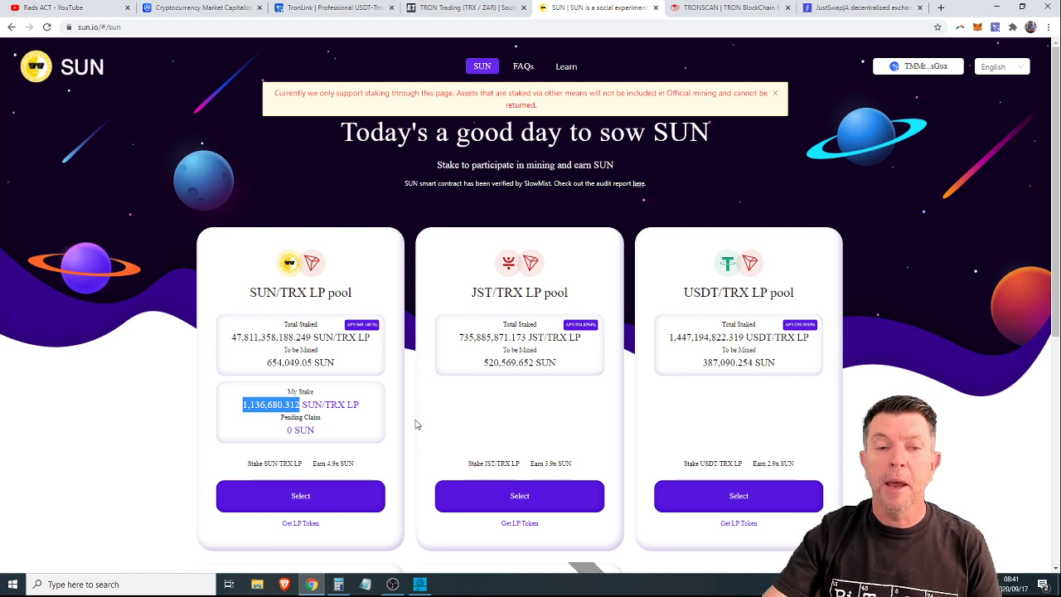
pyautogui.click(346, 458)
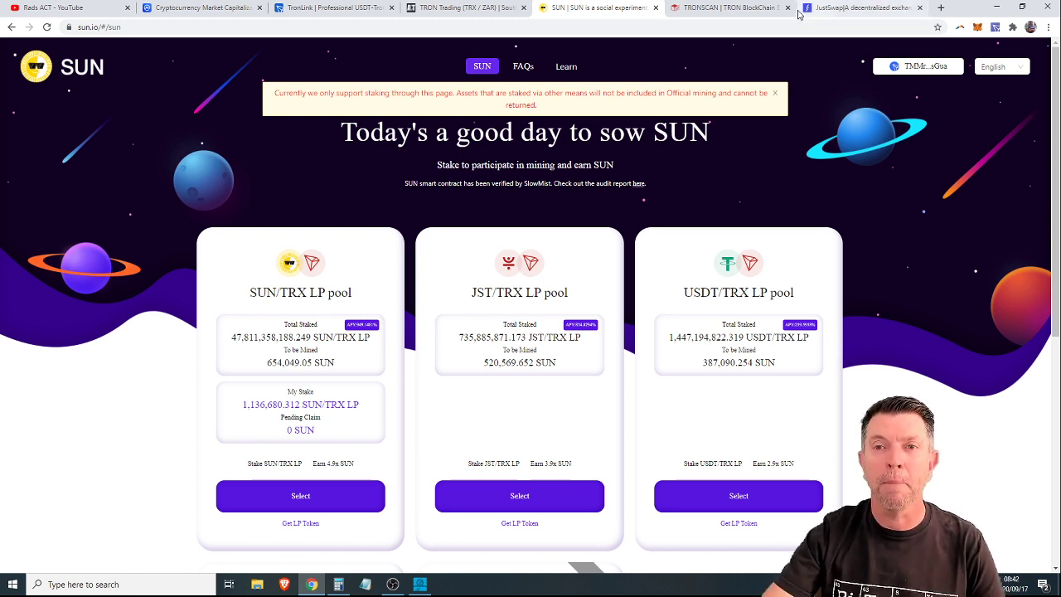
pyautogui.click(730, 7)
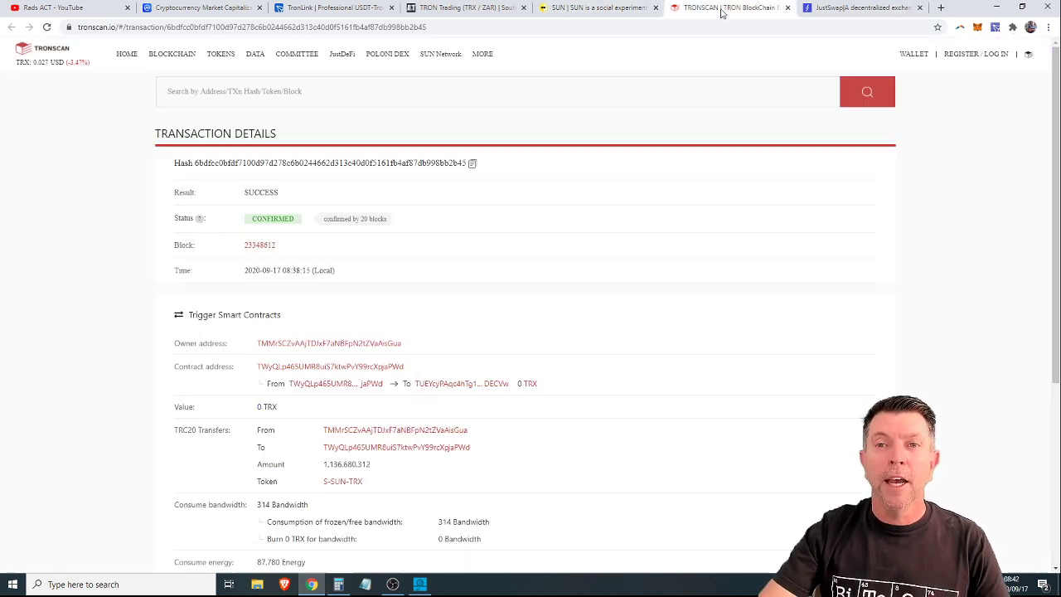
# - Reload the SUN.io pools and check the SUN/TRX LP Pending Claim of 0.003 SUN
pyautogui.click(595, 7)
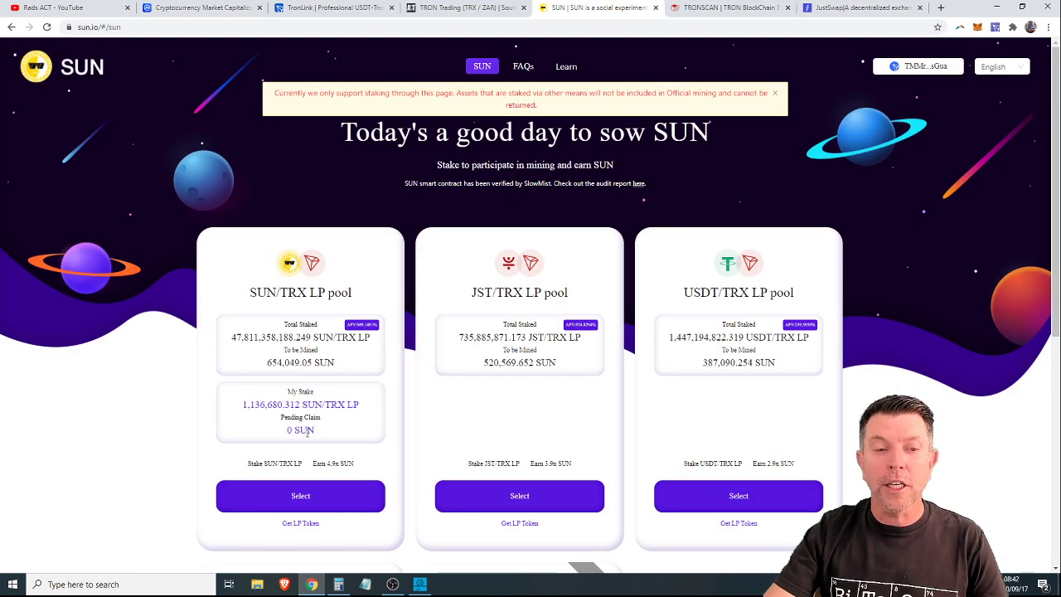
pyautogui.click(47, 26)
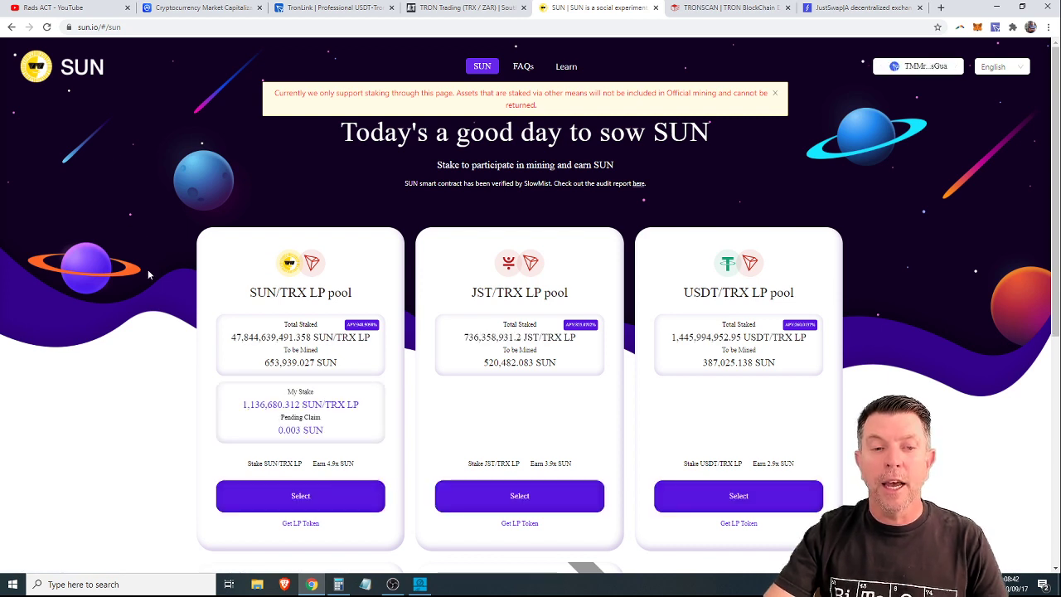
pyautogui.moveTo(280, 430); pyautogui.dragTo(300, 430)
pyautogui.click(363, 440)
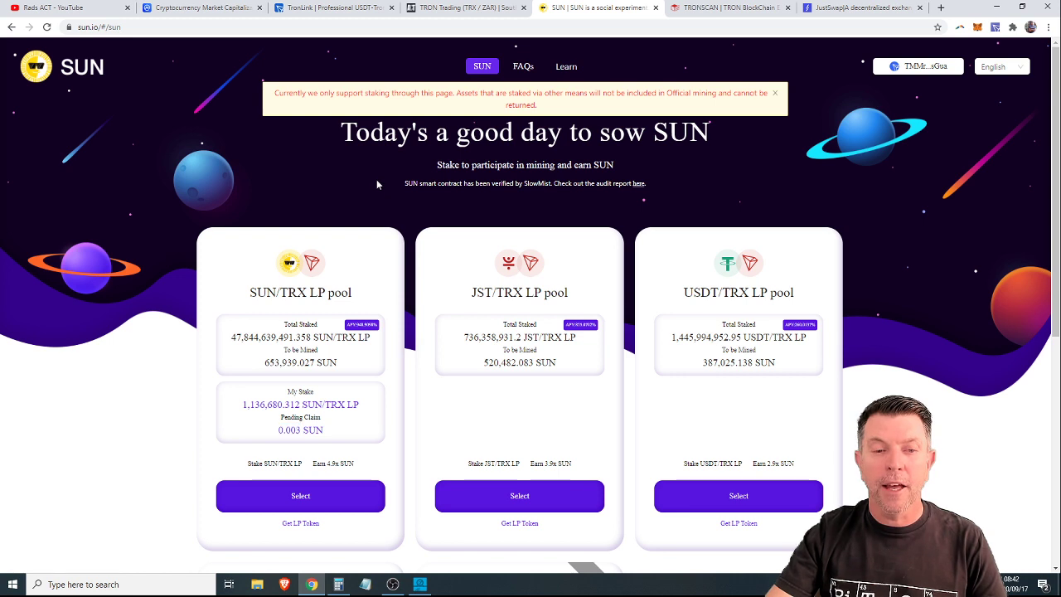